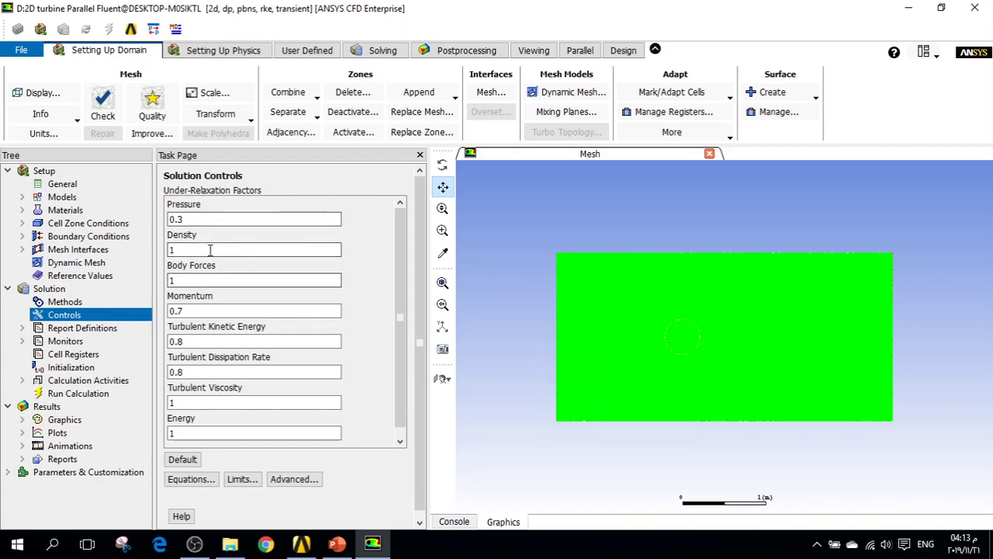
# Try under-relaxation factors of 0.2 for pressure and 0.5 for momentum, turbulent kinetic energy and turbulent dissipation rate, and restore the defaults
pyautogui.click(186, 220)
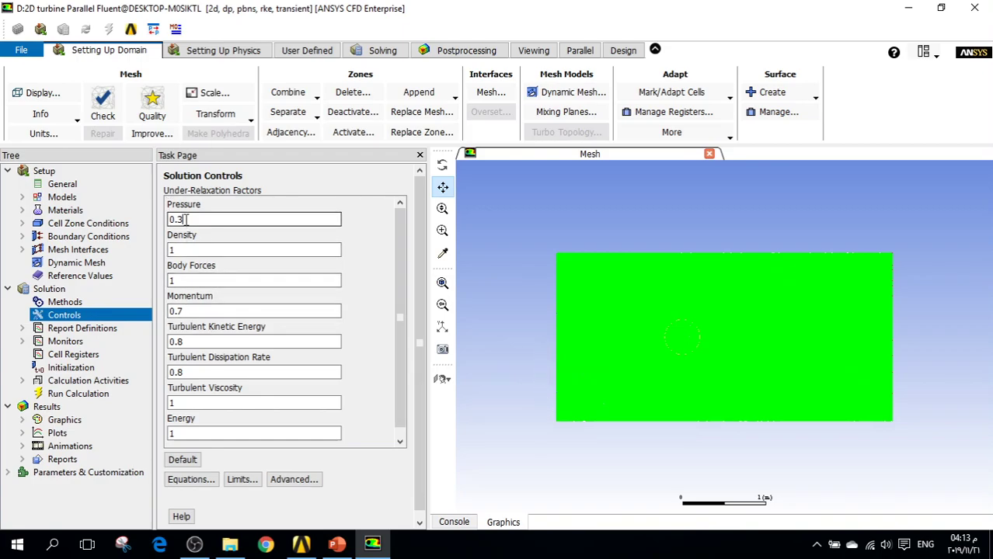
pyautogui.press('BackSpace')
pyautogui.write('2')
pyautogui.click(181, 311)
pyautogui.write('5')
pyautogui.click(181, 341)
pyautogui.click(179, 341)
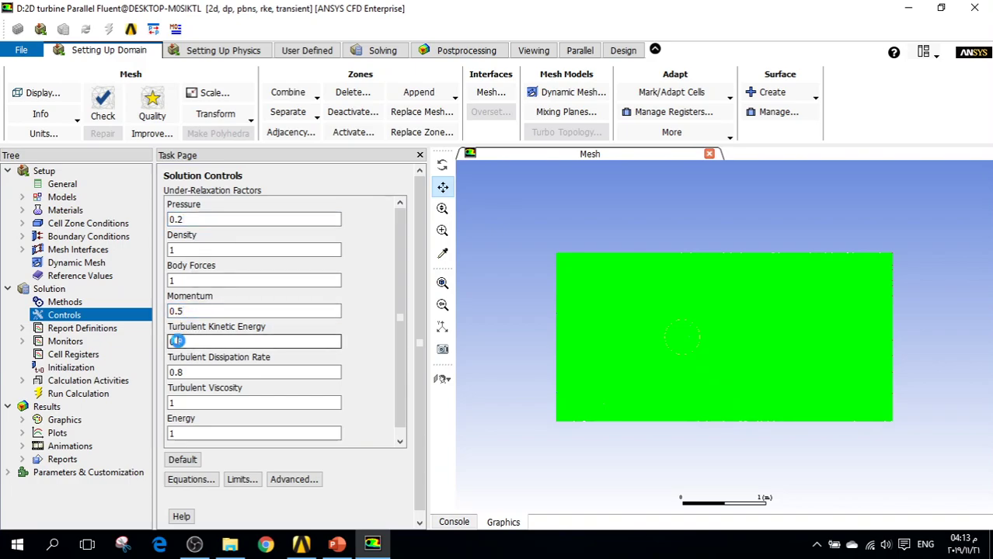
pyautogui.click(186, 369)
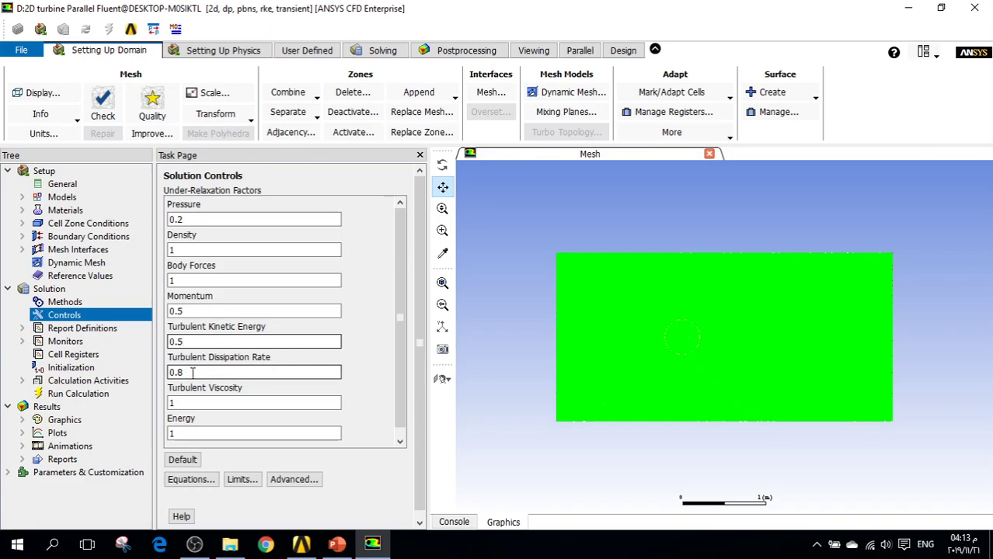
pyautogui.moveTo(181, 374); pyautogui.dragTo(184, 379)
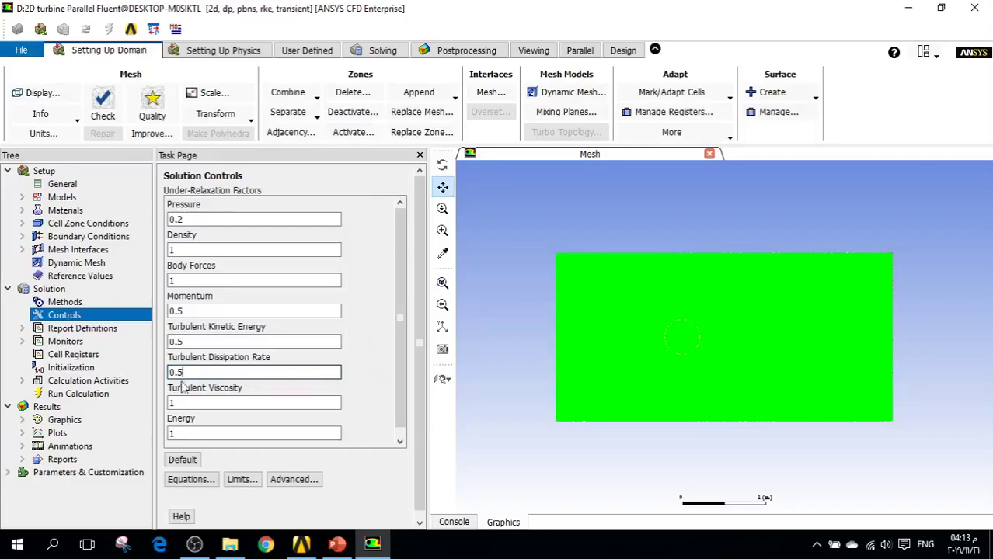
pyautogui.click(200, 459)
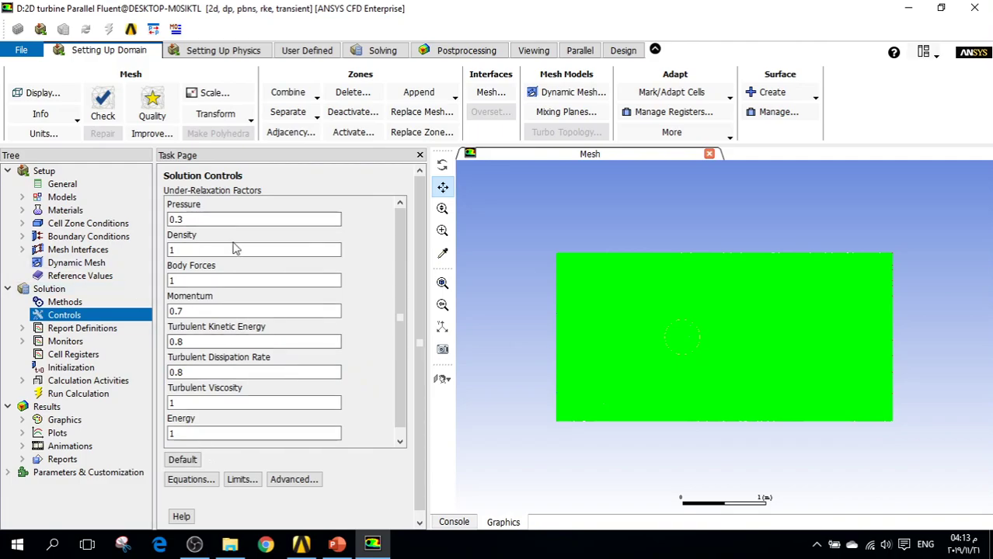
pyautogui.click(226, 281)
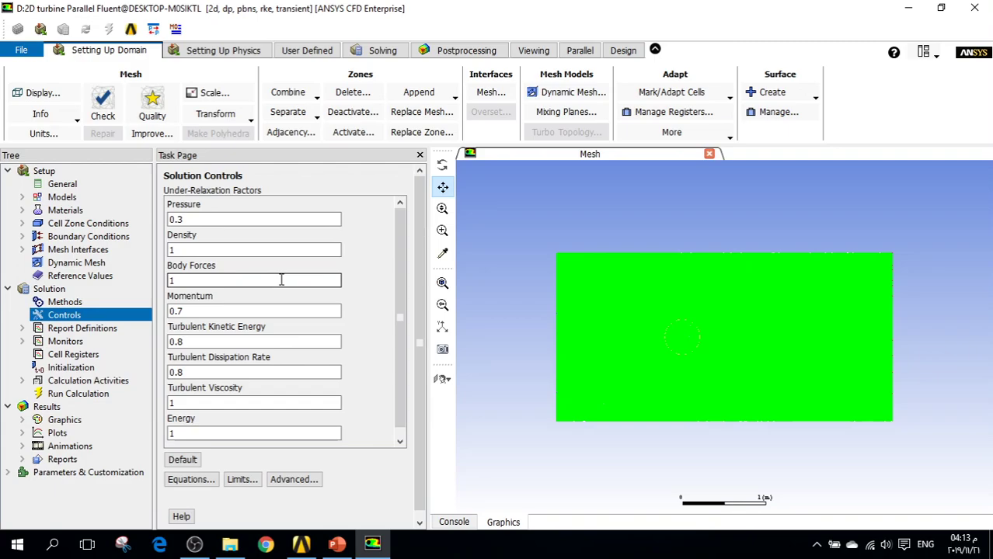
# Try a pressure factor of 0.2 with a momentum factor of 0.5, and reset the under-relaxation factors to default
pyautogui.click(178, 220)
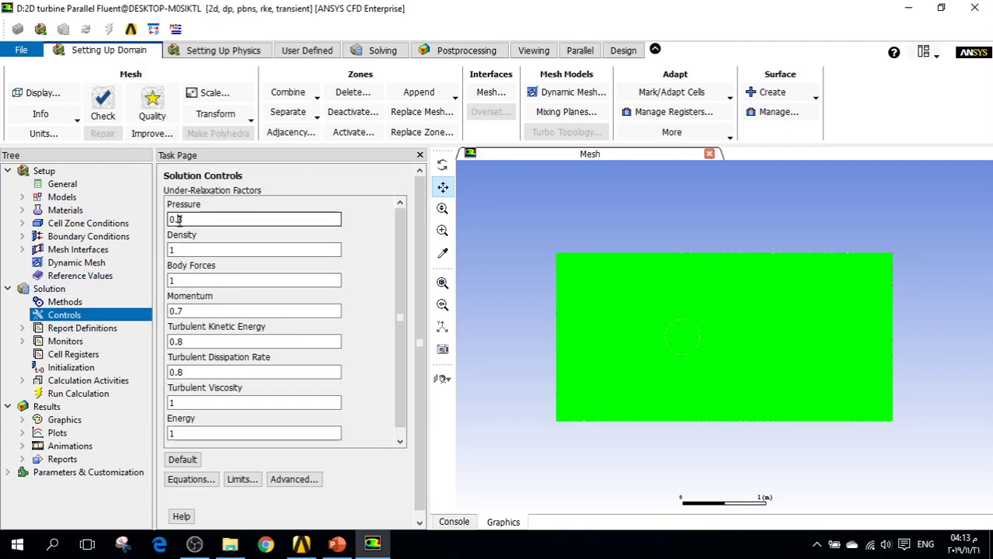
pyautogui.write('2')
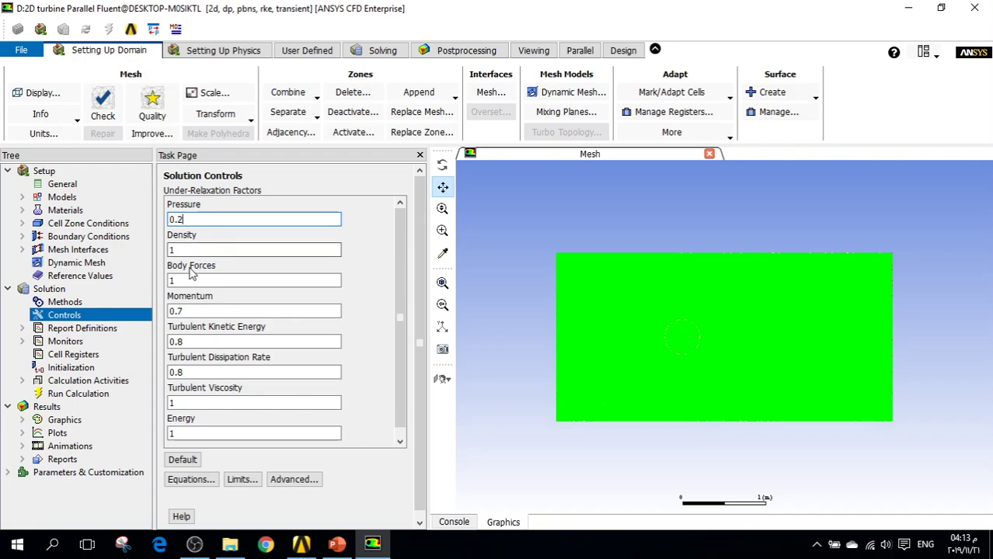
pyautogui.doubleClick(179, 310)
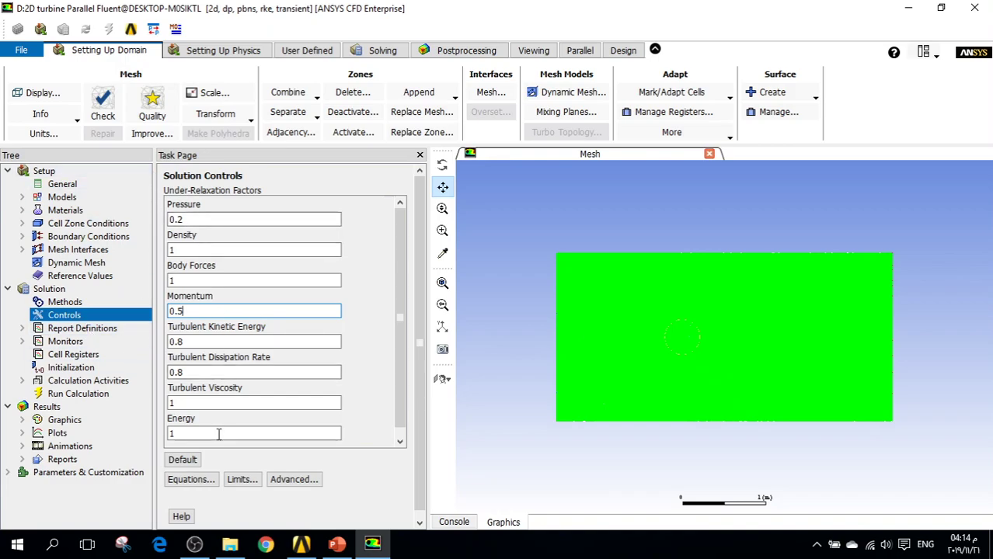
pyautogui.click(183, 460)
# Examine the existing delta-time, flow-time and iters-per-timestep report definitions, and view the general solver settings and the turbine mesh
pyautogui.click(78, 329)
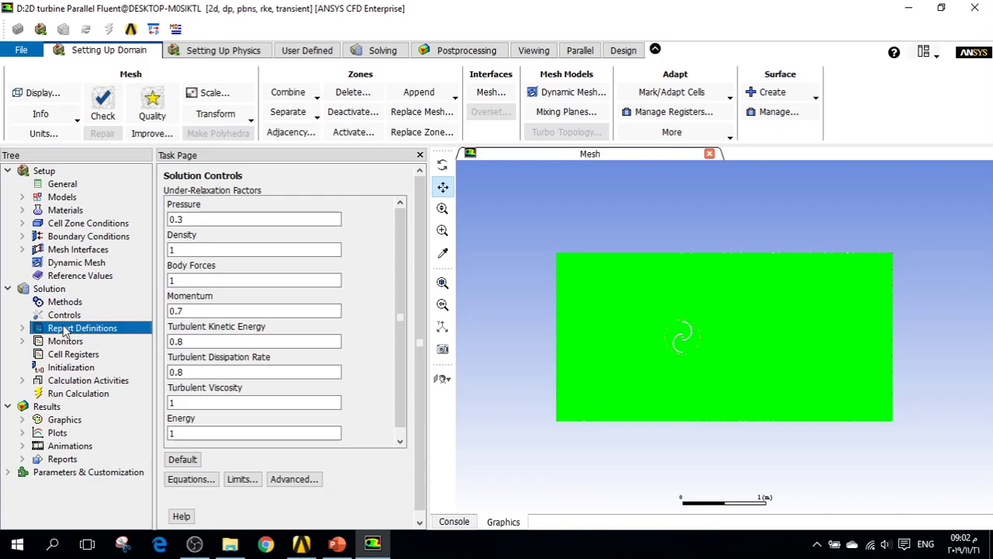
pyautogui.doubleClick(68, 331)
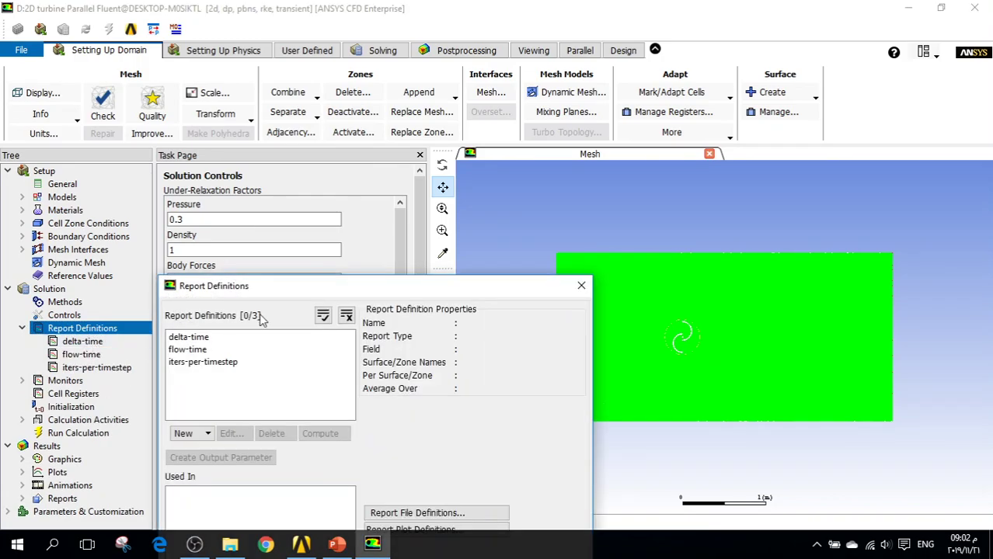
pyautogui.moveTo(331, 293); pyautogui.dragTo(404, 52)
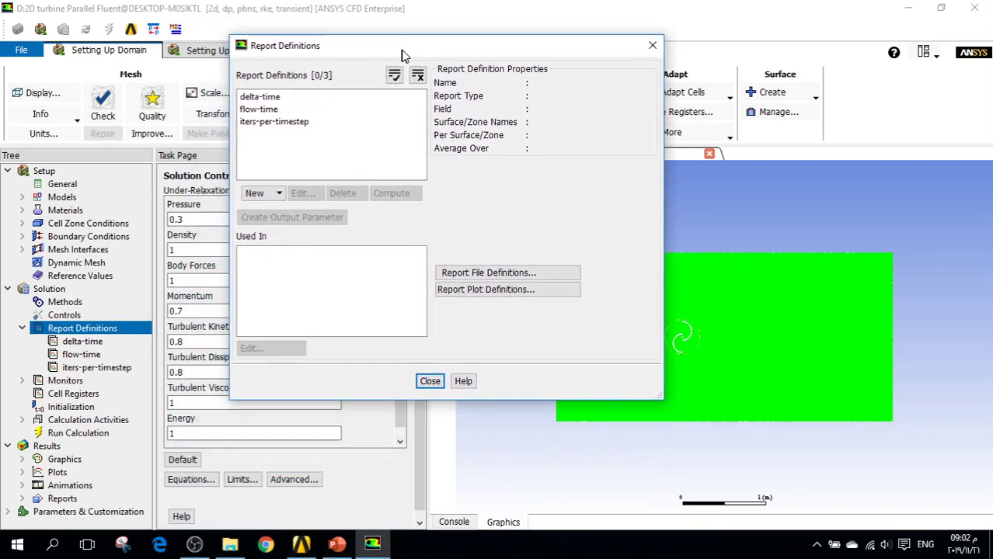
pyautogui.click(281, 96)
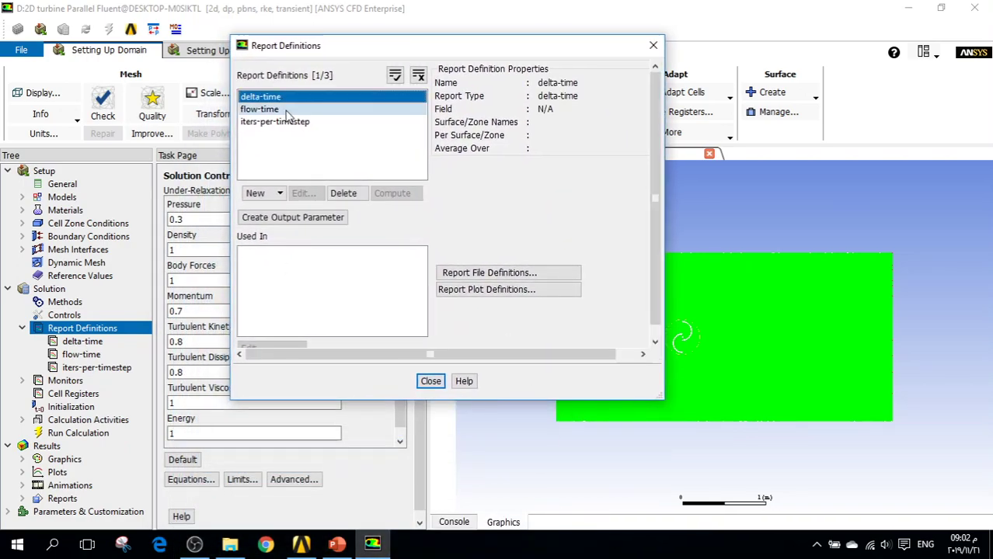
pyautogui.click(278, 110)
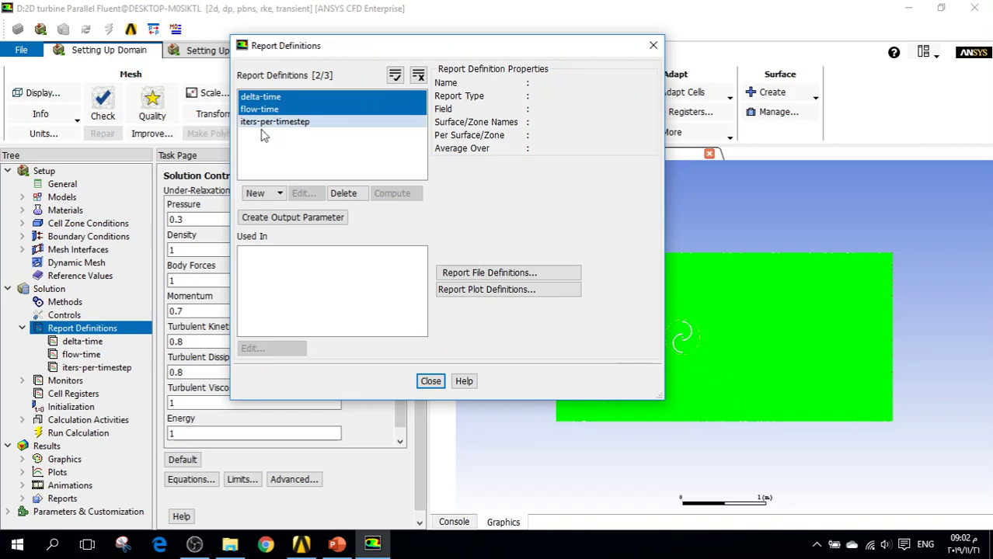
pyautogui.click(304, 124)
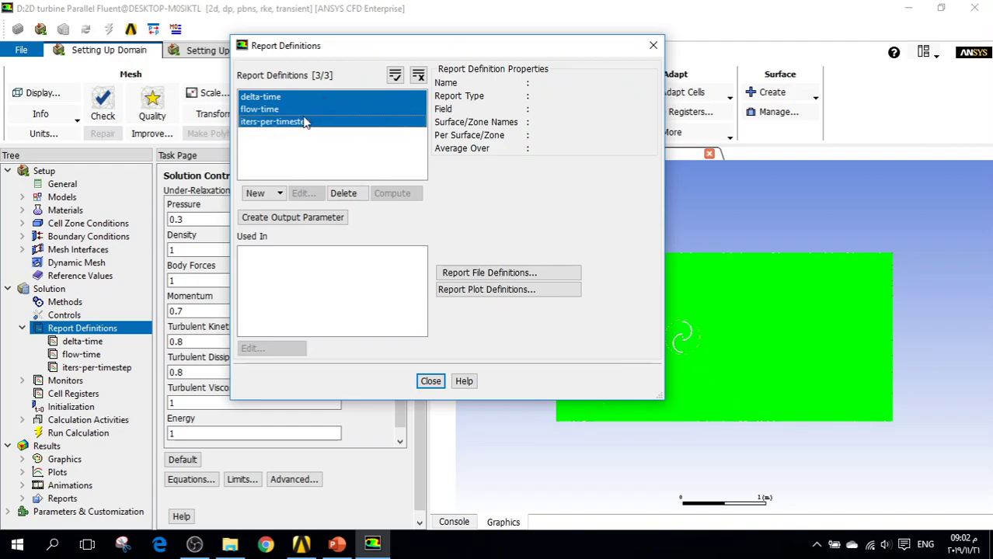
pyautogui.keyDown('ctrl'); pyautogui.click(302, 97); pyautogui.keyUp('ctrl')
pyautogui.keyDown('ctrl'); pyautogui.click(302, 110); pyautogui.keyUp('ctrl')
pyautogui.keyDown('ctrl'); pyautogui.click(303, 122); pyautogui.keyUp('ctrl')
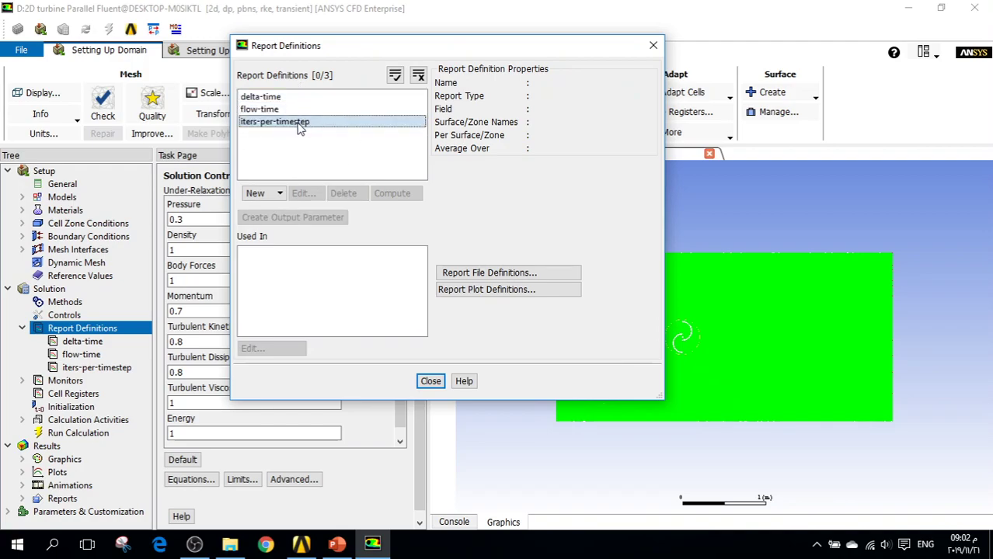
pyautogui.click(88, 184)
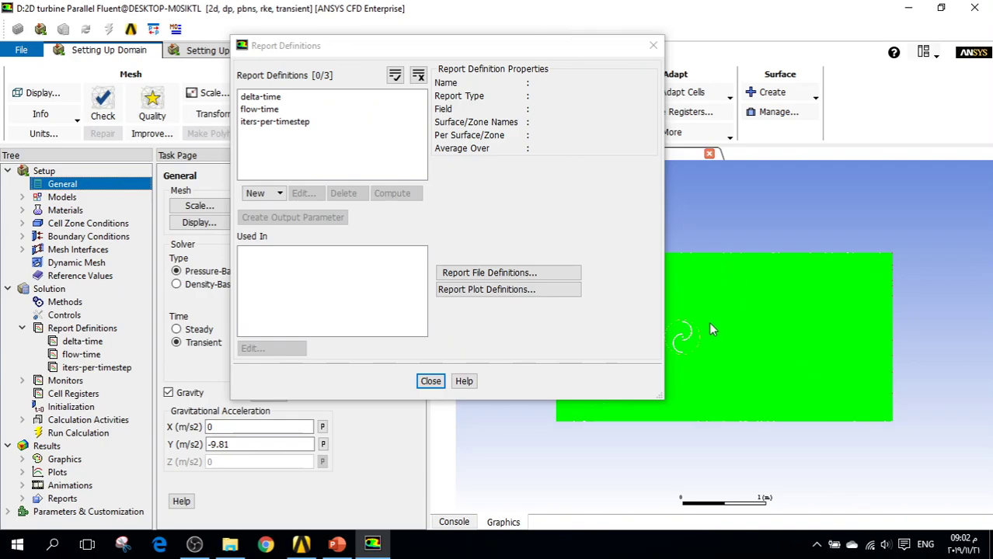
pyautogui.scroll(5, 681, 344)
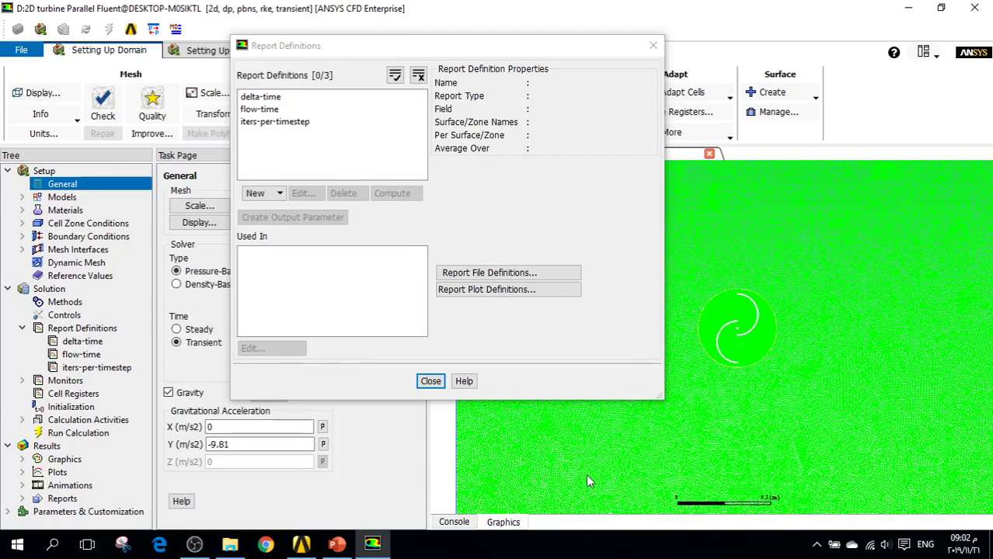
# Look through the report types, report file option and name of a new area surface report definition, and discard it
pyautogui.click(262, 195)
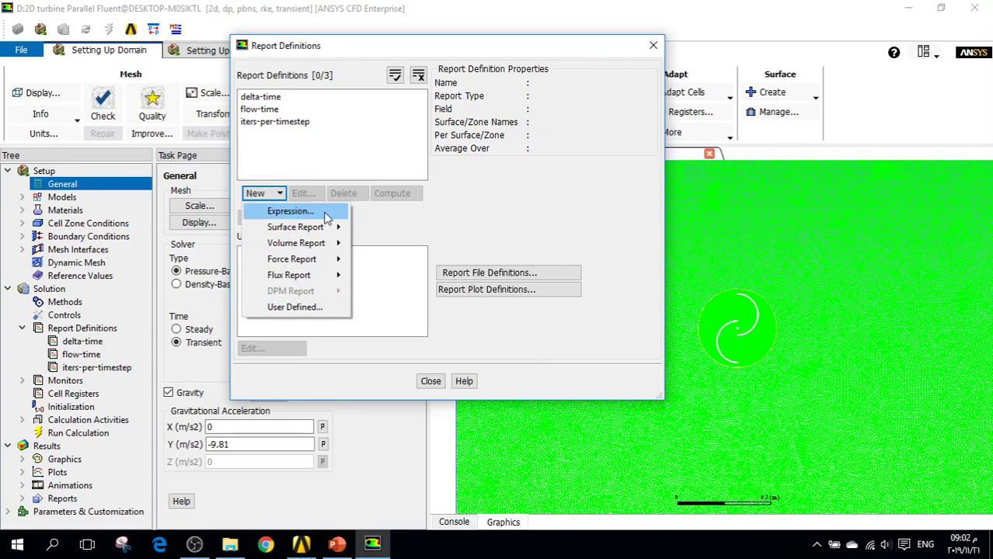
pyautogui.moveTo(294, 232)
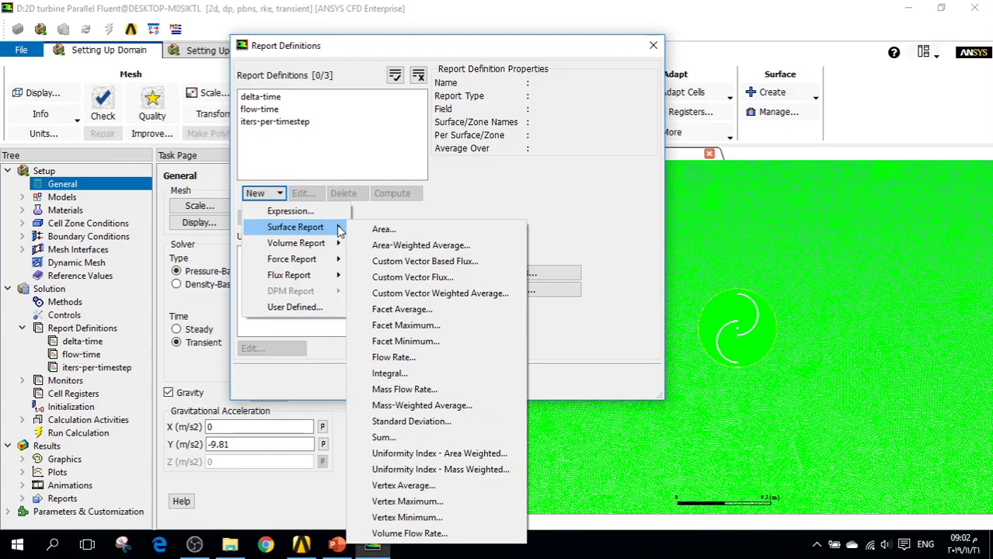
pyautogui.click(397, 231)
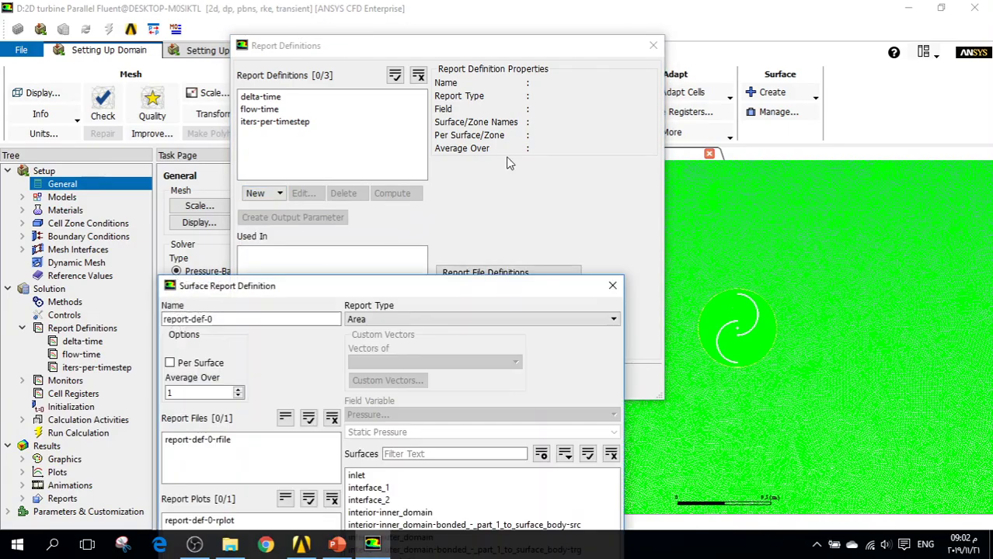
pyautogui.moveTo(579, 283); pyautogui.dragTo(543, 21)
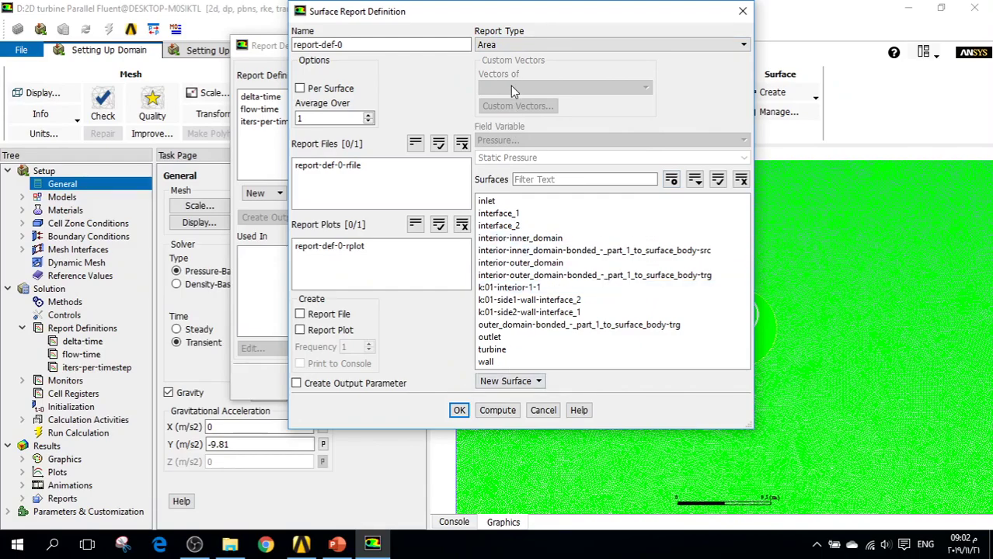
pyautogui.click(510, 49)
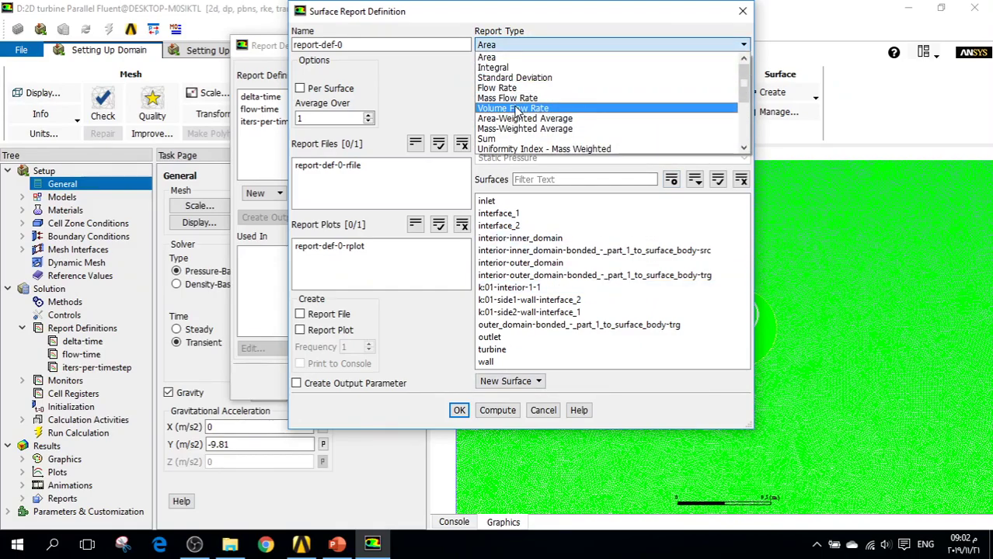
pyautogui.scroll(-4, 517, 111)
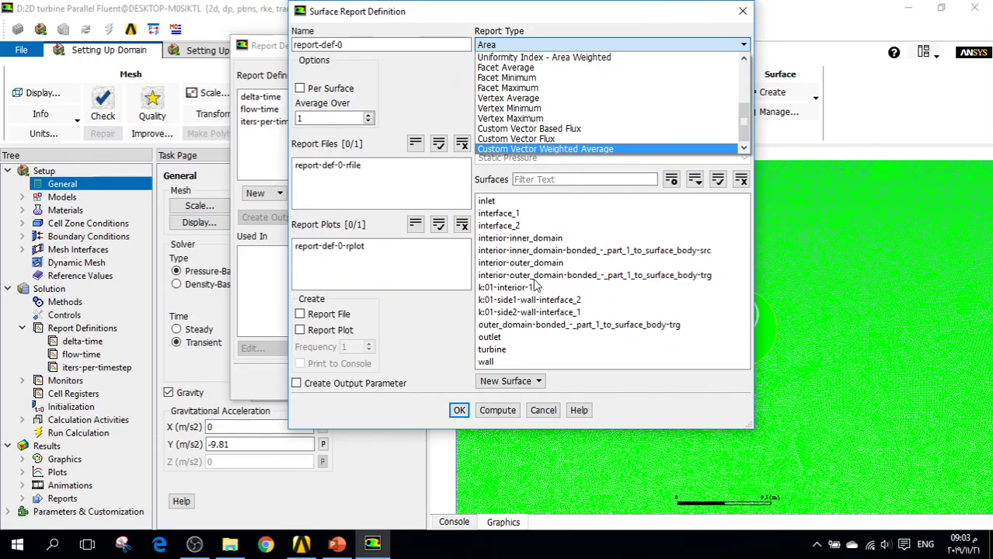
pyautogui.click(318, 315)
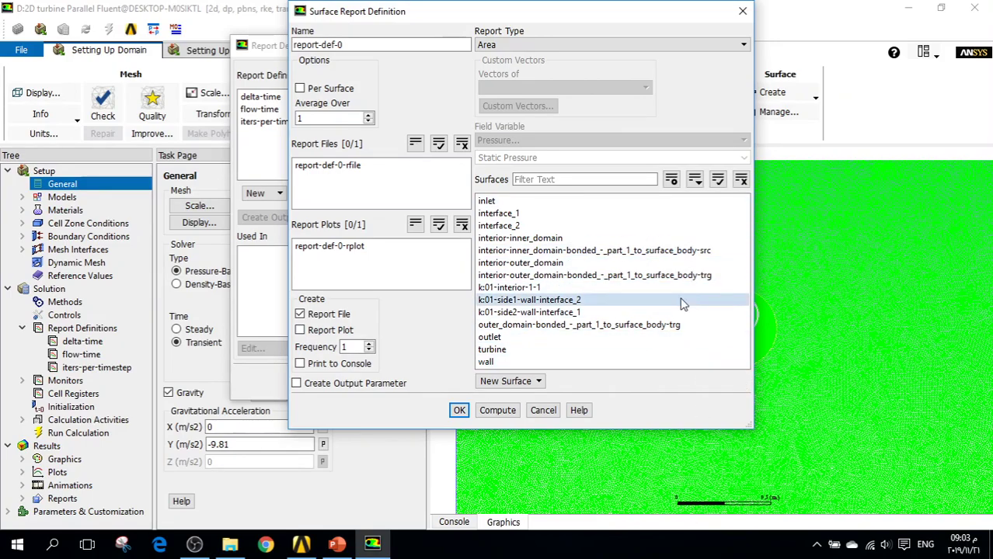
pyautogui.moveTo(347, 44); pyautogui.dragTo(309, 41)
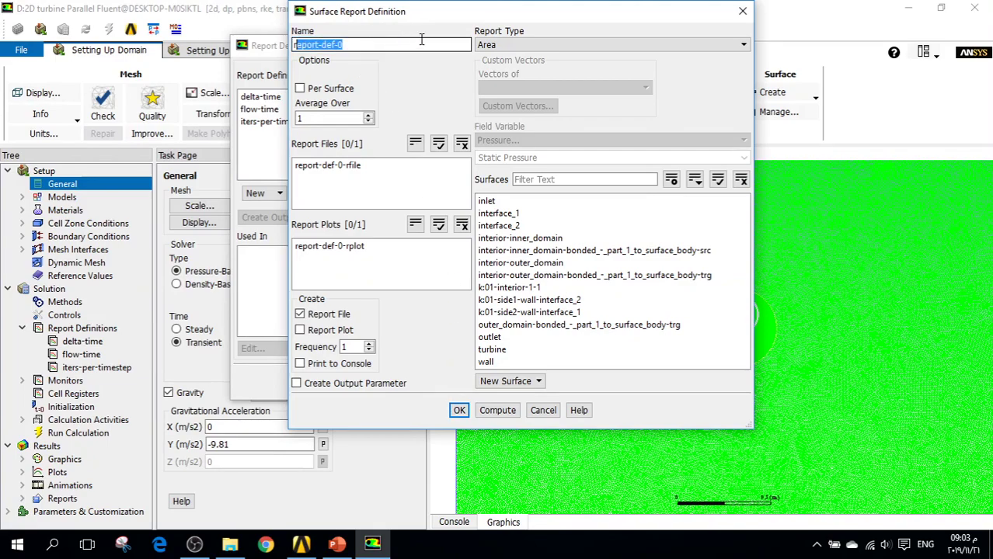
pyautogui.click(742, 10)
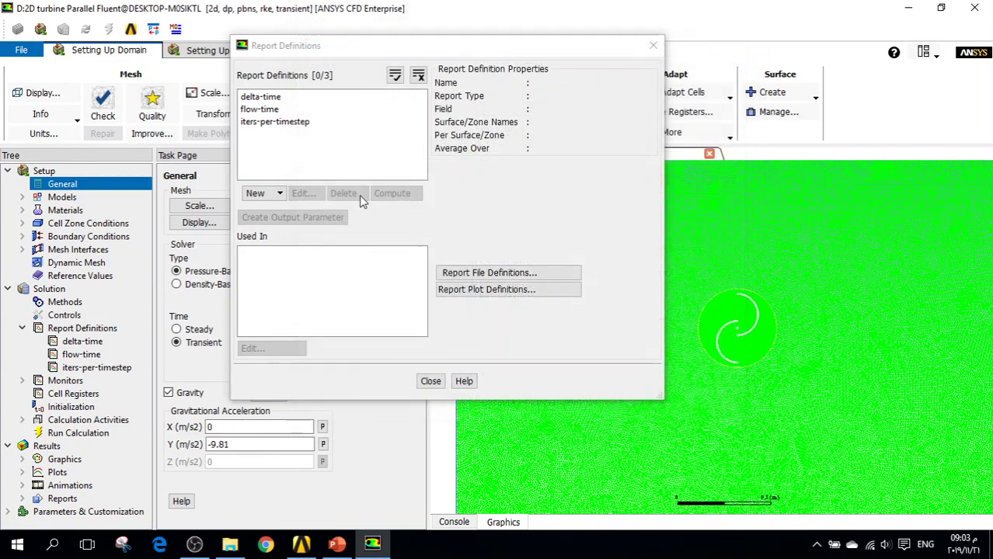
# Try a volume report definition with Max and Min types of static pressure for the inner domain zone, and discard it
pyautogui.click(255, 193)
pyautogui.moveTo(323, 244)
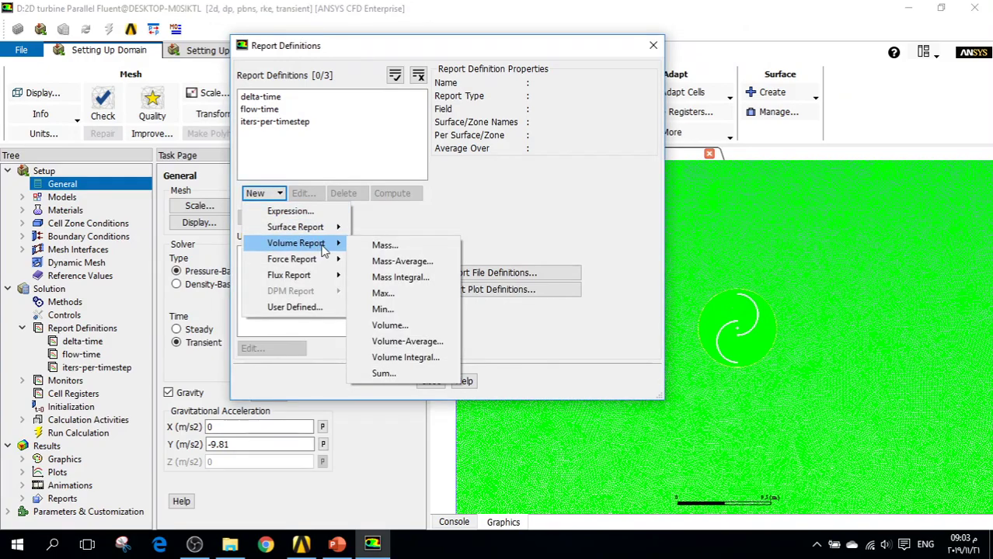
pyautogui.click(384, 245)
pyautogui.moveTo(555, 283); pyautogui.dragTo(723, 15)
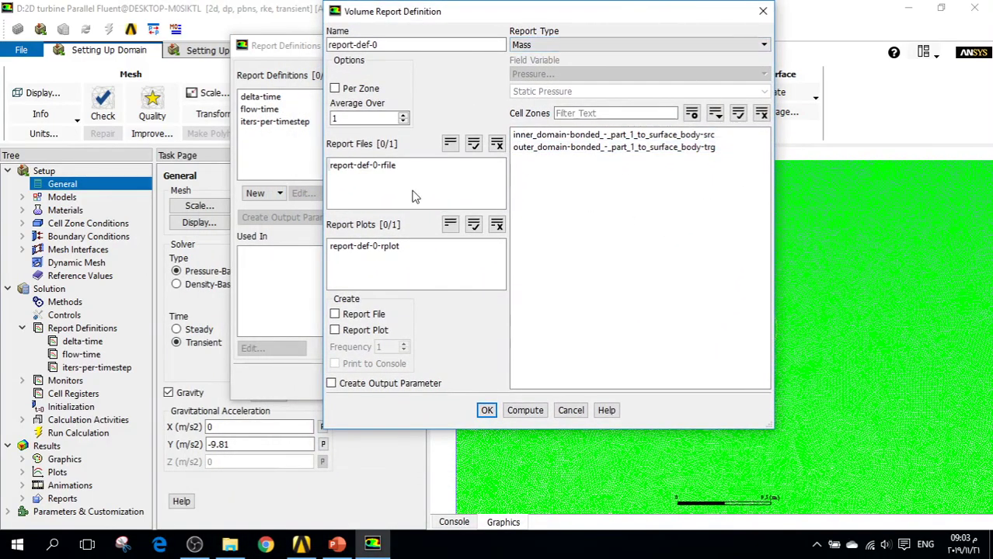
pyautogui.click(544, 47)
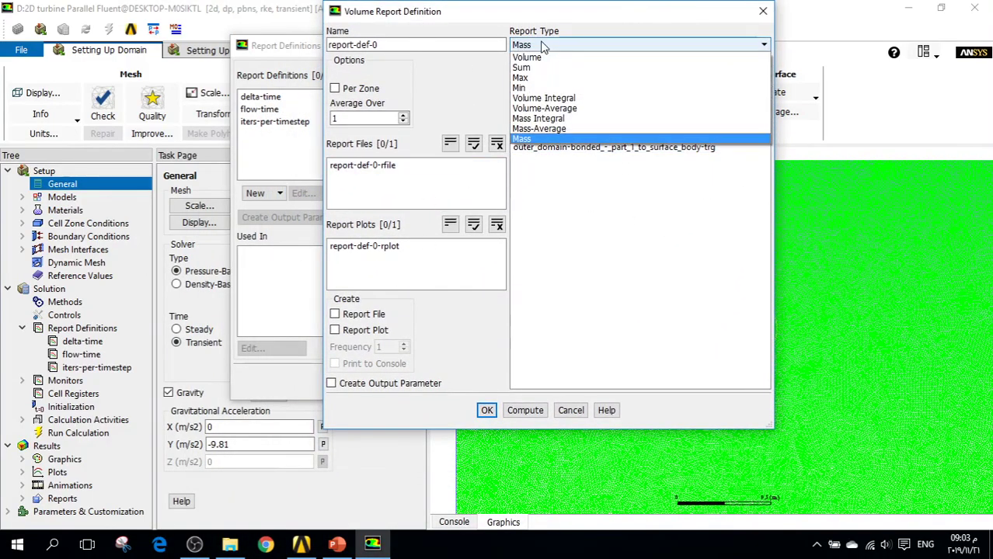
pyautogui.click(534, 75)
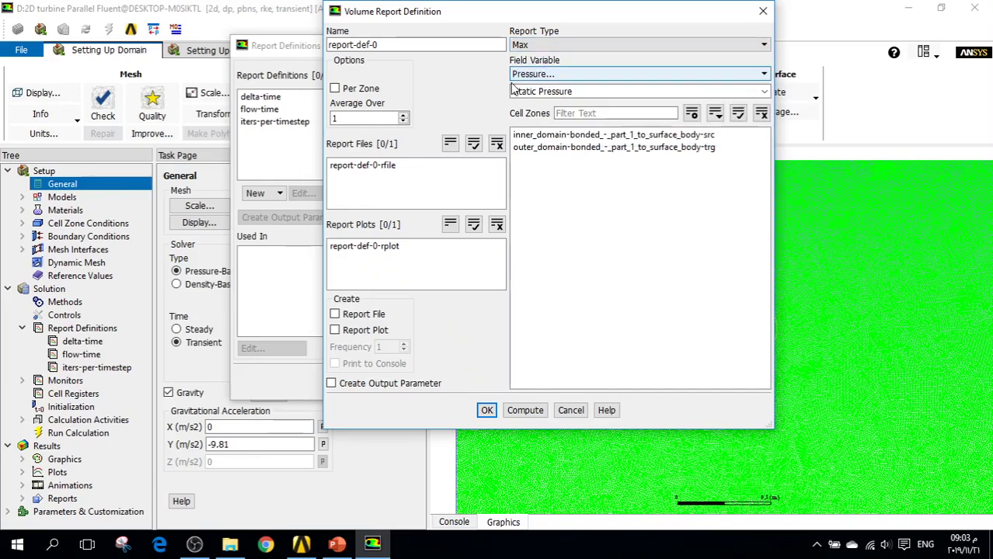
pyautogui.click(554, 137)
pyautogui.click(554, 45)
pyautogui.click(556, 88)
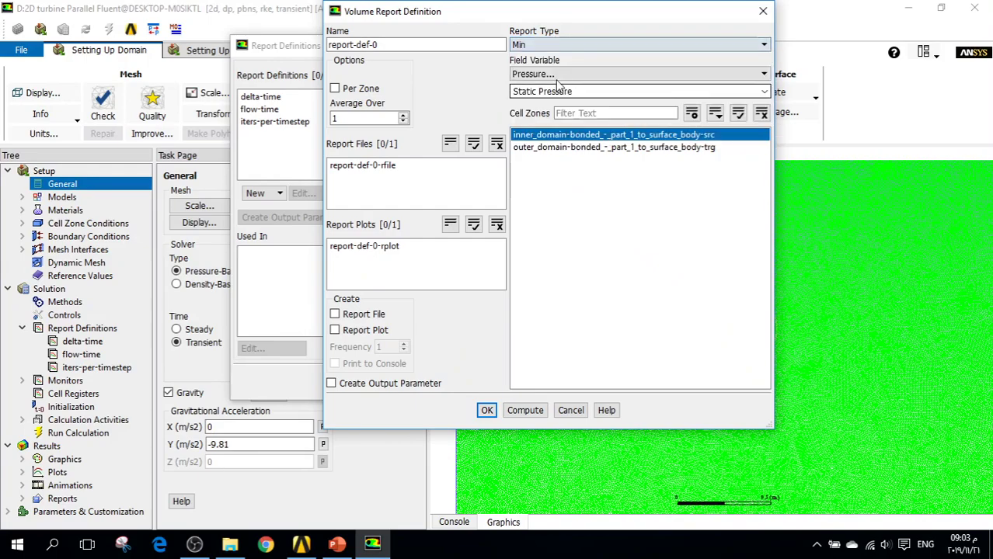
pyautogui.click(557, 76)
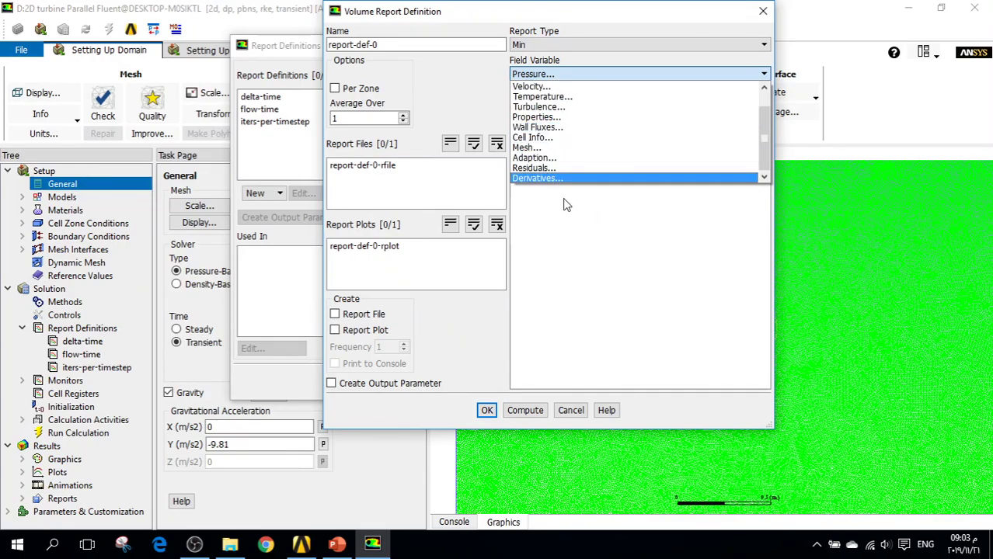
pyautogui.click(563, 206)
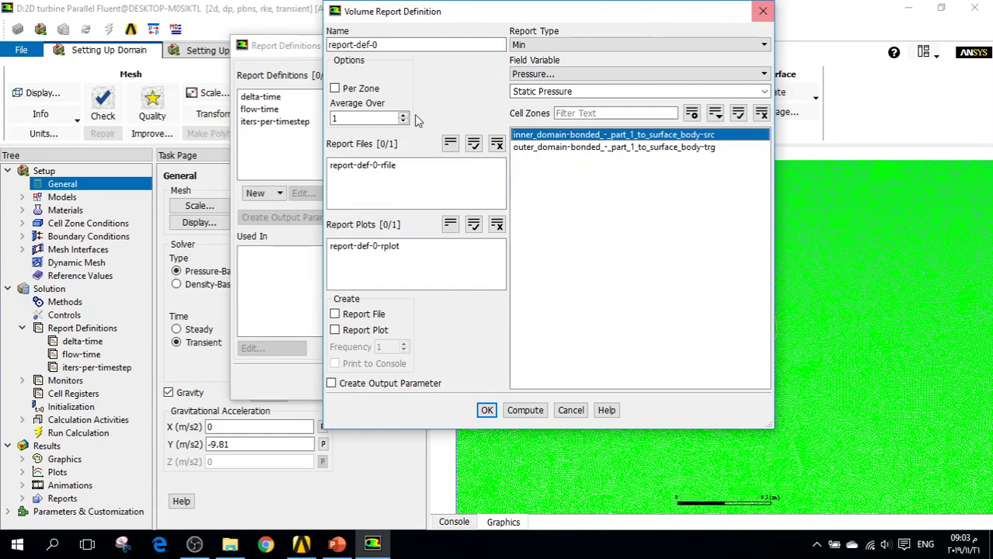
pyautogui.click(763, 11)
# Try a force report definition for drag with the Drag Force output type, and discard it
pyautogui.click(277, 194)
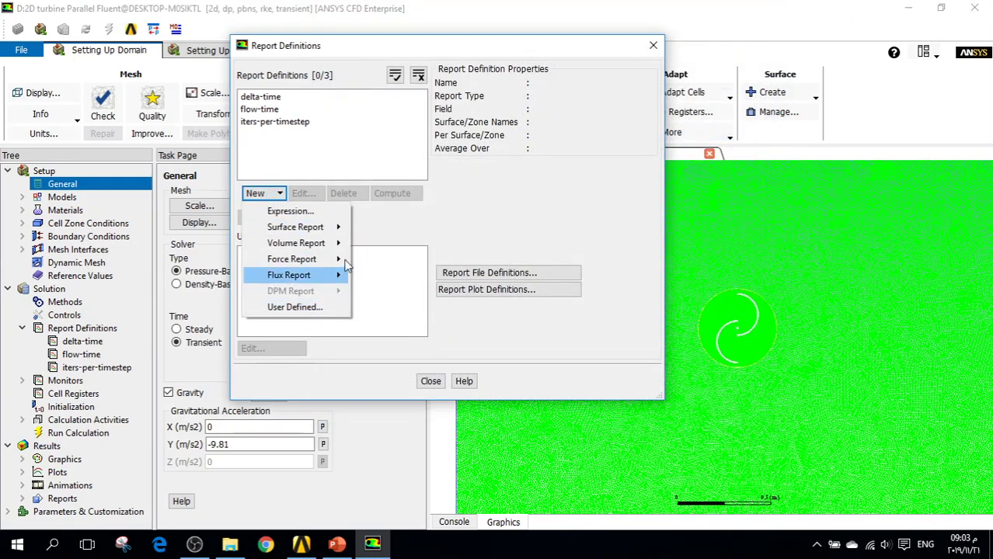
pyautogui.moveTo(282, 264)
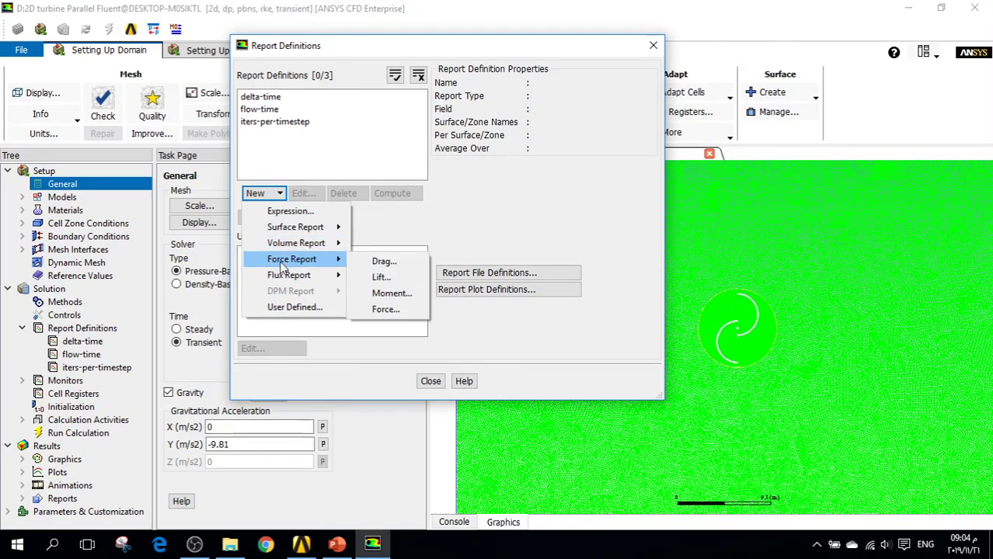
pyautogui.click(396, 265)
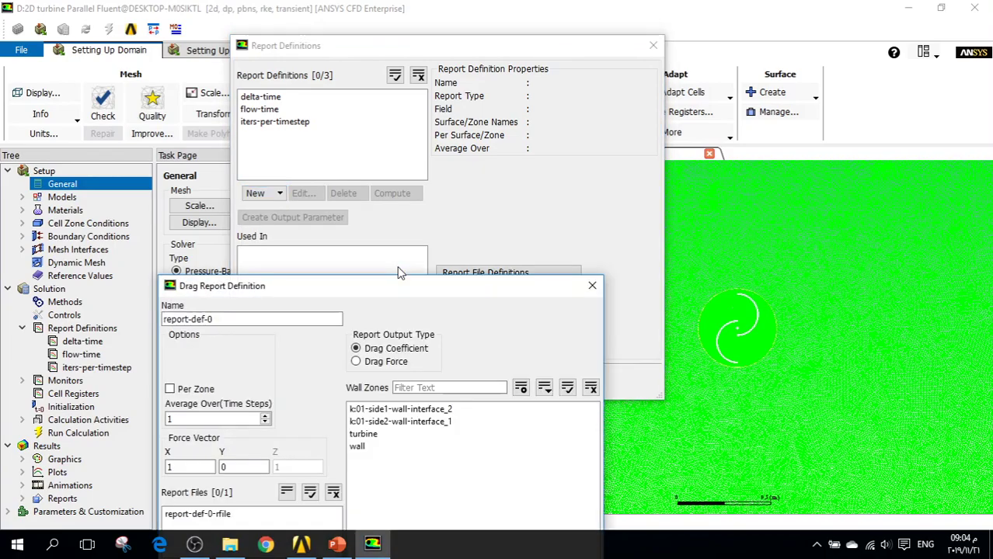
pyautogui.moveTo(519, 183); pyautogui.dragTo(637, 14)
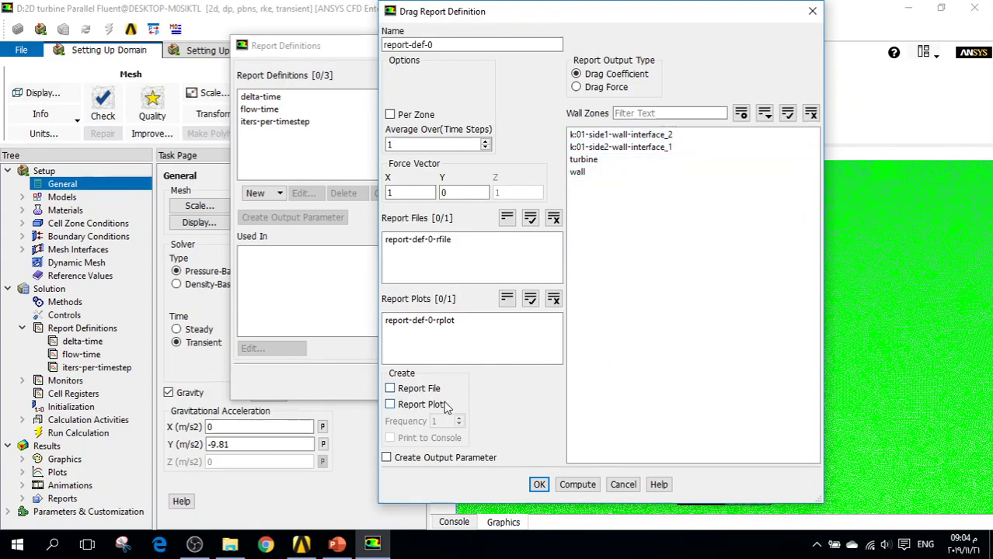
pyautogui.moveTo(454, 45); pyautogui.dragTo(393, 44)
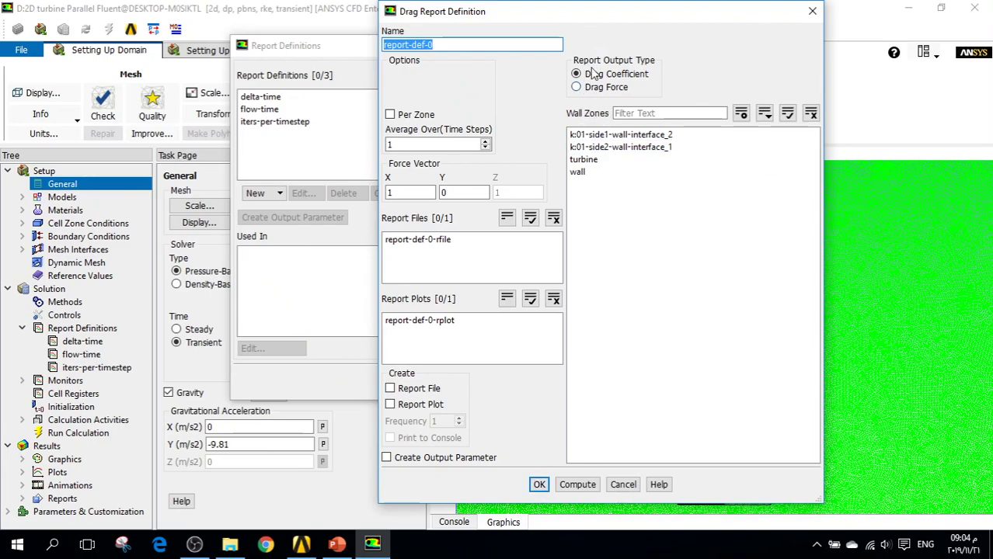
pyautogui.click(576, 87)
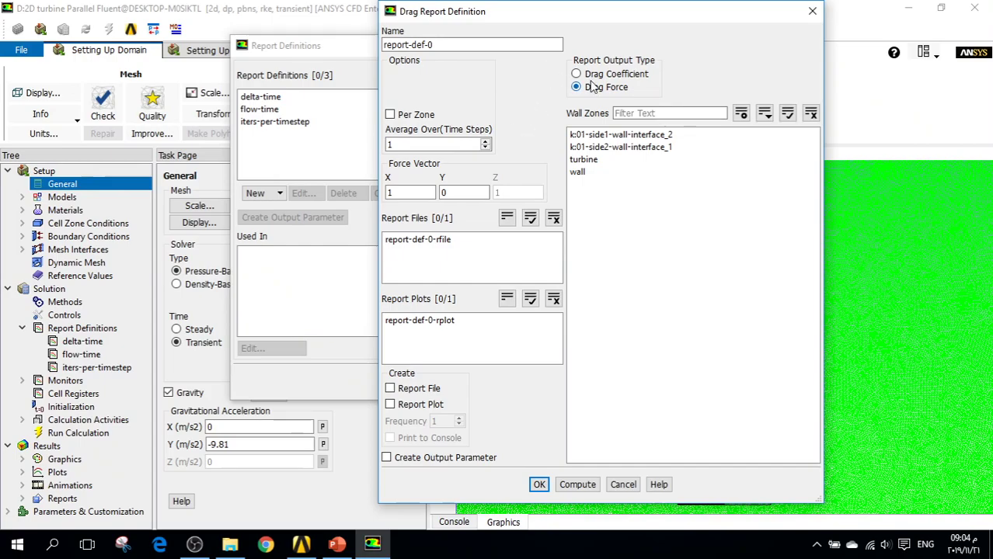
pyautogui.click(812, 11)
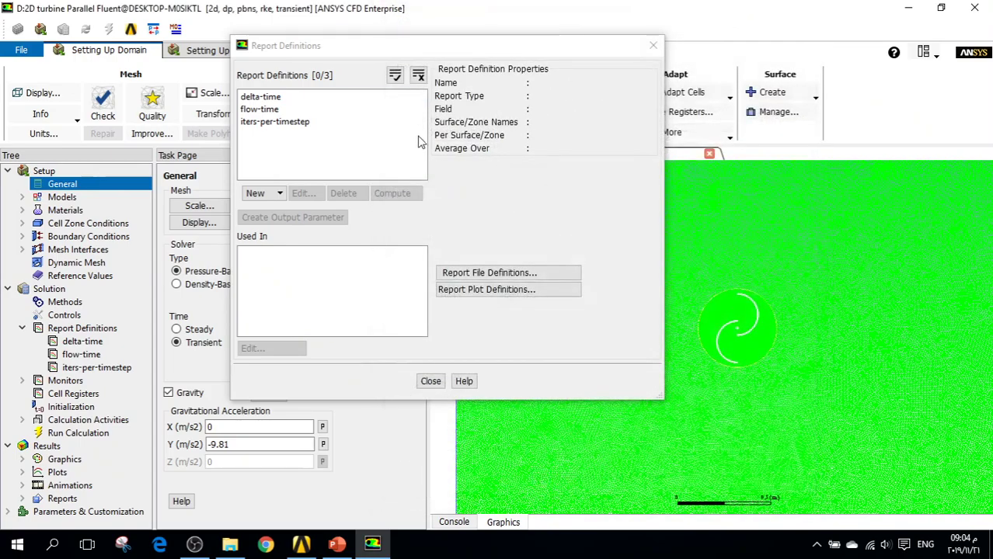
# Set up a new moment report definition for the turbine wall zone, with a report file and a report plot
pyautogui.click(271, 195)
pyautogui.moveTo(327, 259)
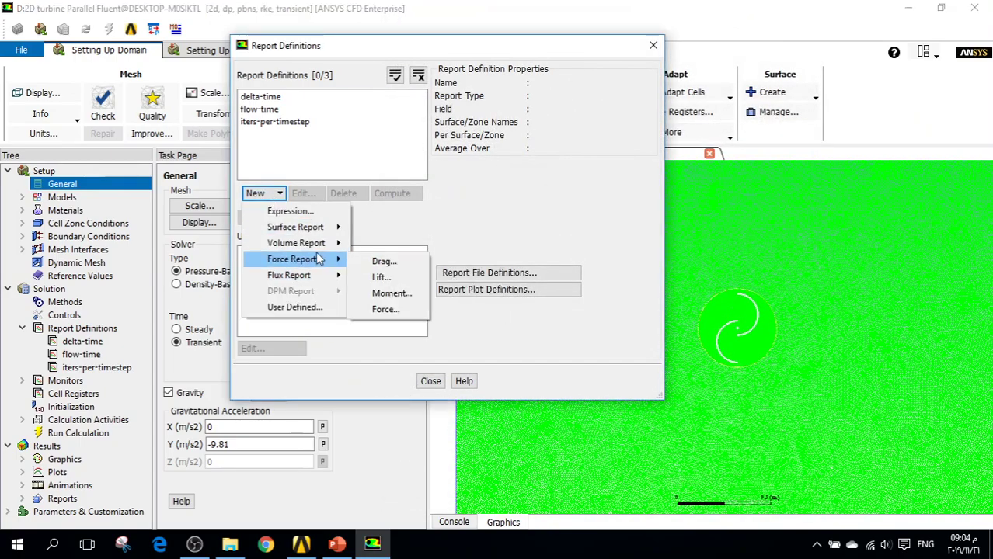
pyautogui.click(390, 294)
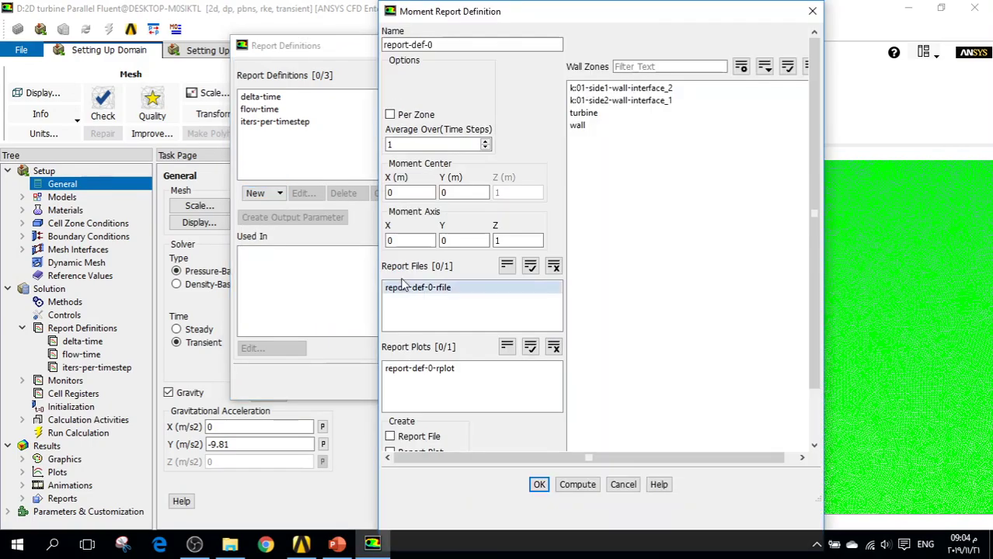
pyautogui.click(629, 115)
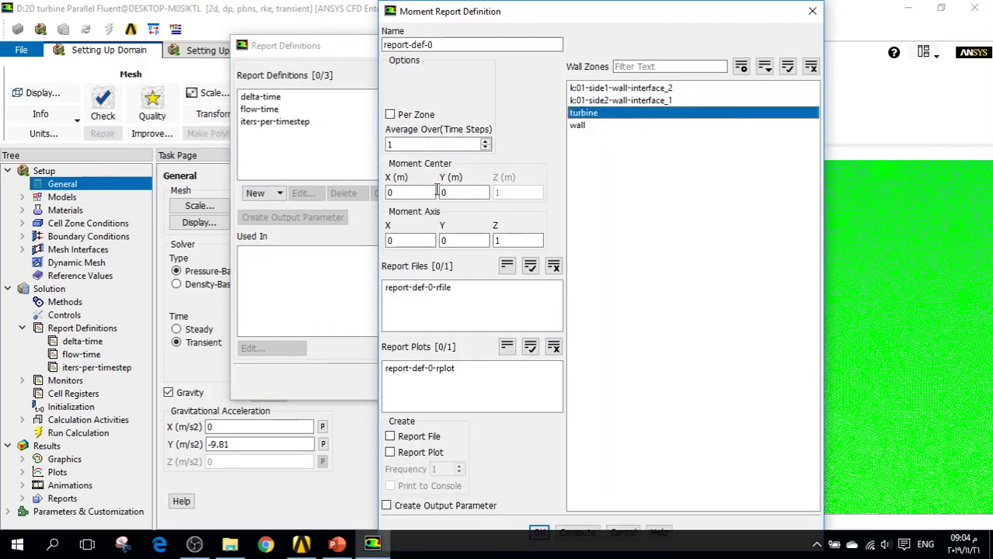
pyautogui.click(399, 438)
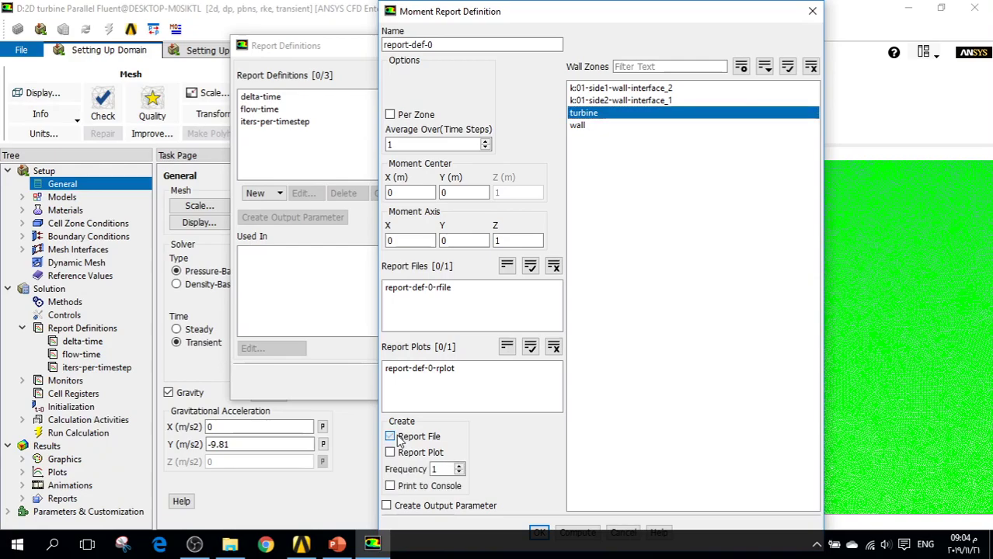
pyautogui.click(405, 457)
pyautogui.moveTo(590, 27)
pyautogui.mouseDown()
pyautogui.moveTo(595, 5)
pyautogui.moveTo(596, 27)
pyautogui.mouseUp()
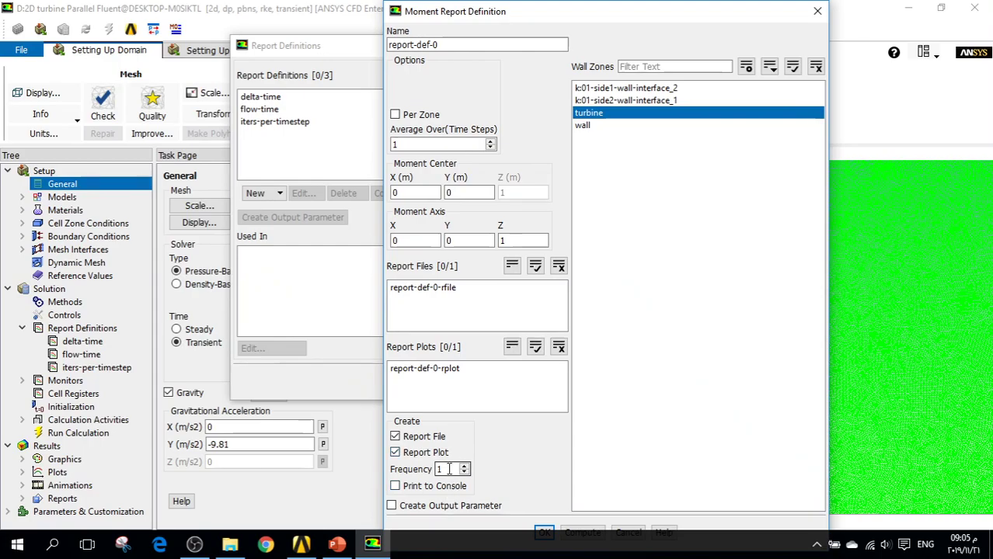
pyautogui.moveTo(657, 15)
pyautogui.mouseDown()
pyautogui.moveTo(657, 37)
pyautogui.moveTo(657, 16)
pyautogui.mouseUp()
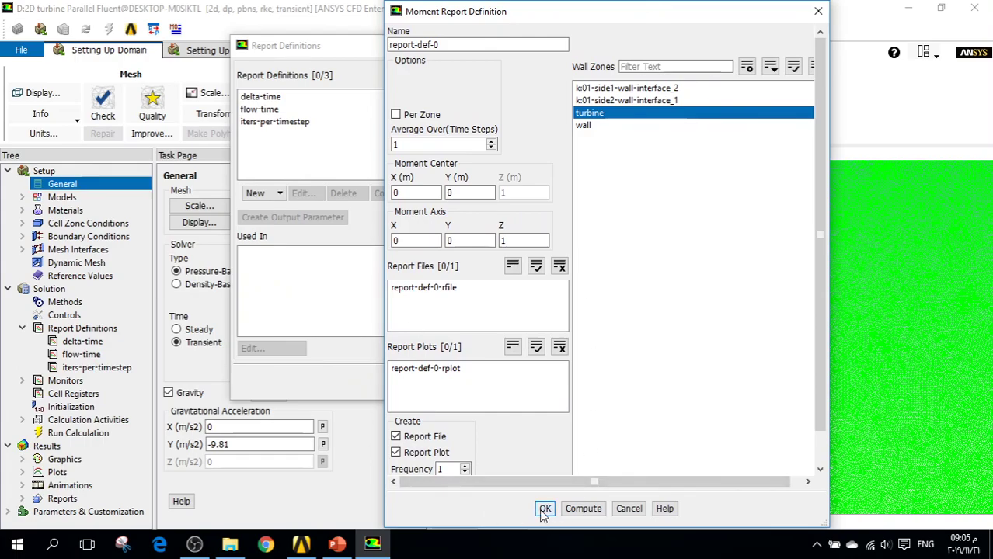
# Name the turbine moment report definition "moment" and create it
pyautogui.moveTo(454, 44); pyautogui.dragTo(370, 39)
pyautogui.write('mo')
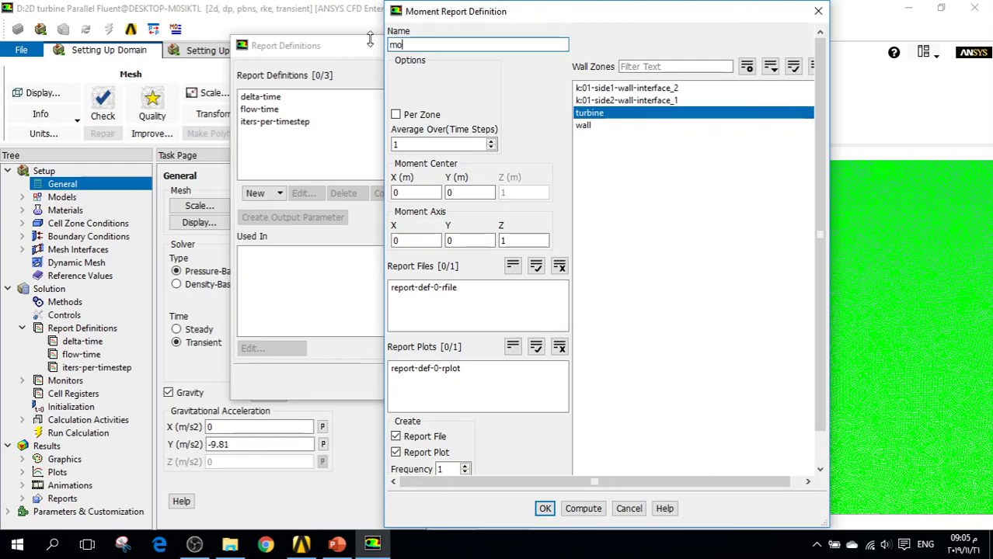
pyautogui.write('ment')
pyautogui.click(545, 508)
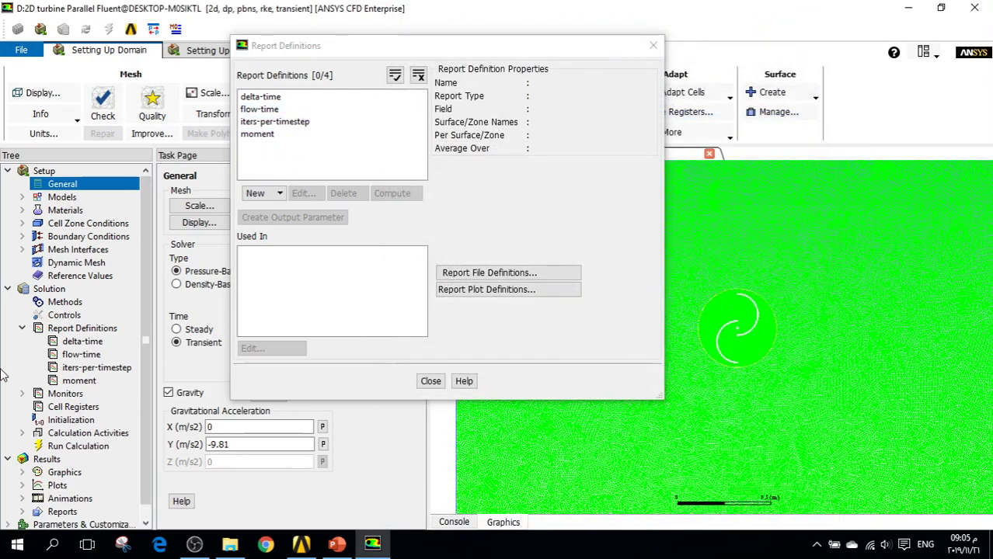
pyautogui.rightClick(82, 328)
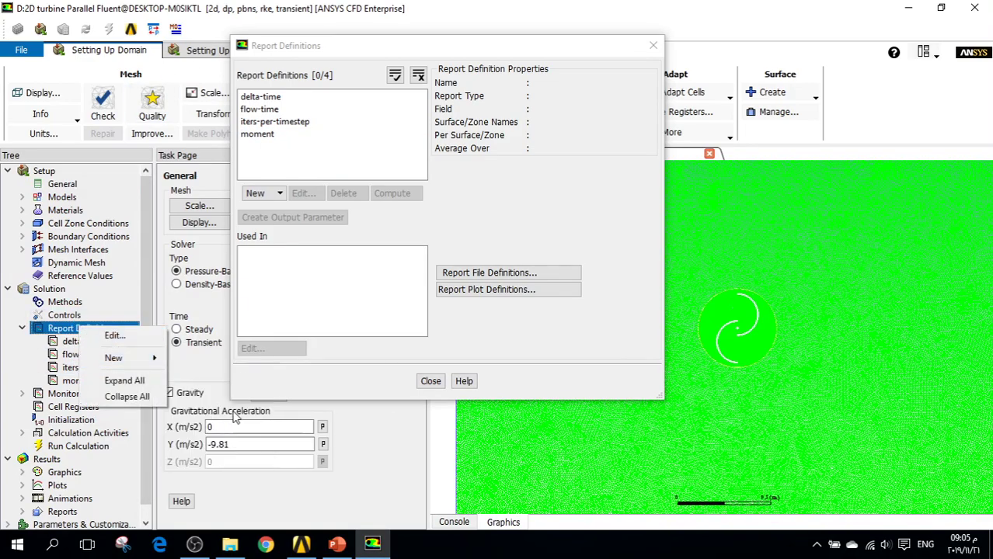
pyautogui.moveTo(124, 358)
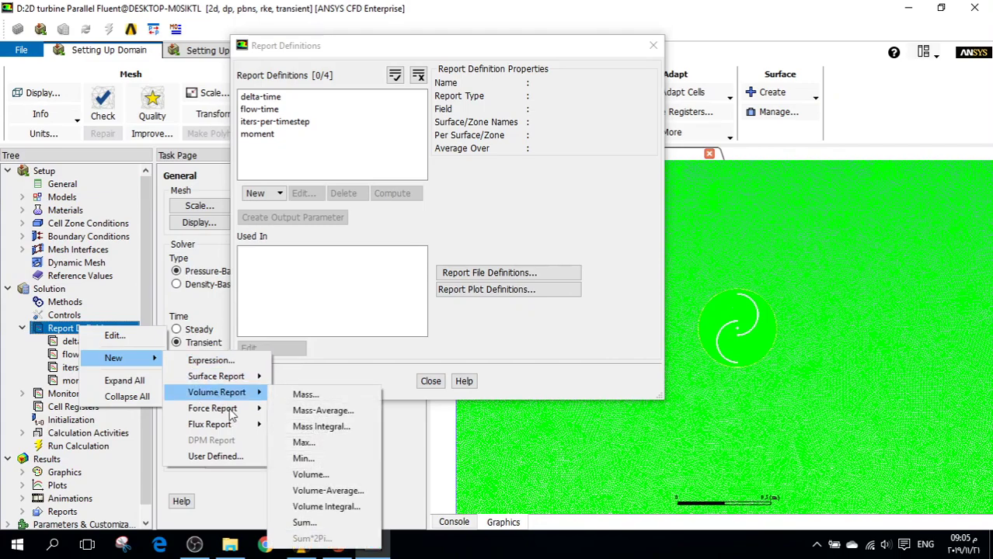
pyautogui.moveTo(229, 409)
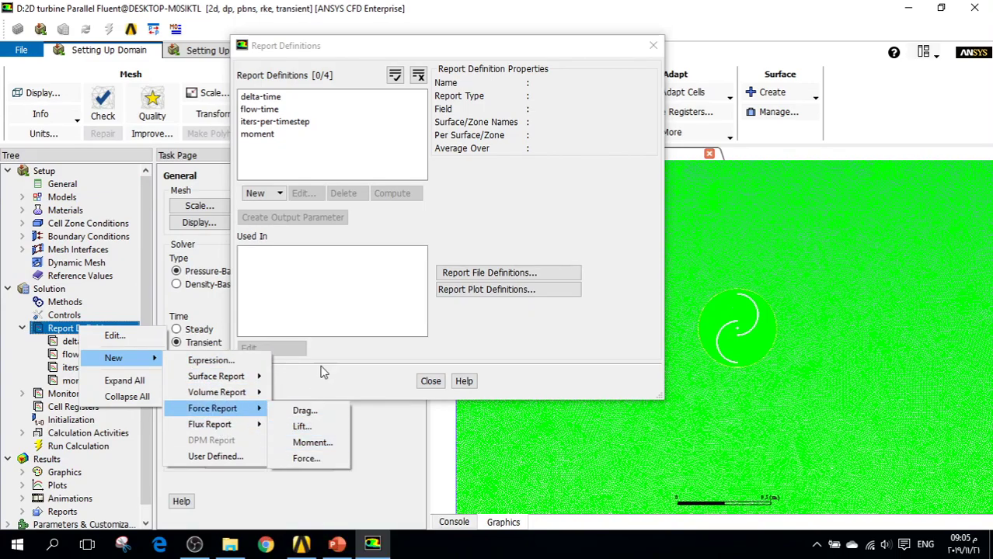
pyautogui.click(348, 243)
# Build a new expression report definition that multiplies the moment report by 40
pyautogui.click(278, 195)
pyautogui.moveTo(299, 284)
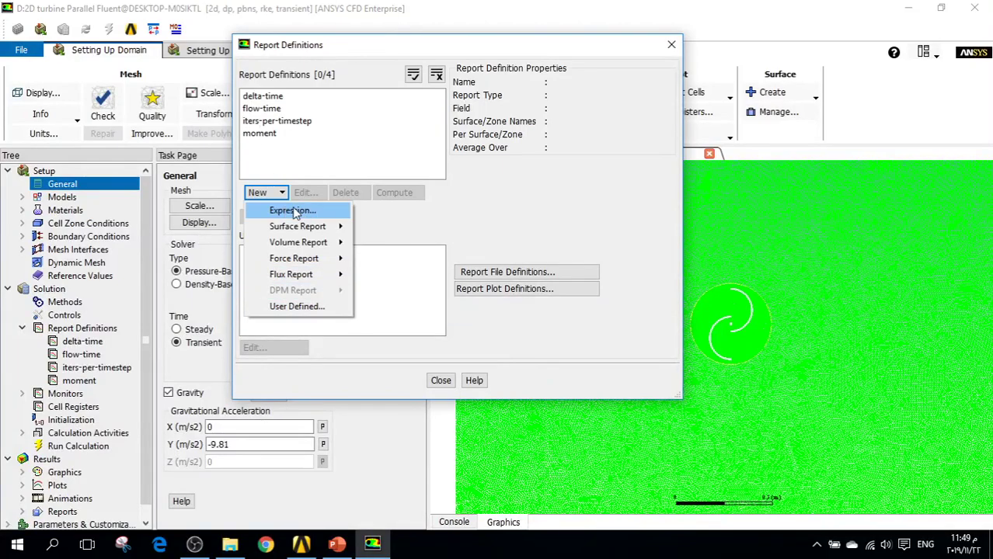
pyautogui.click(329, 211)
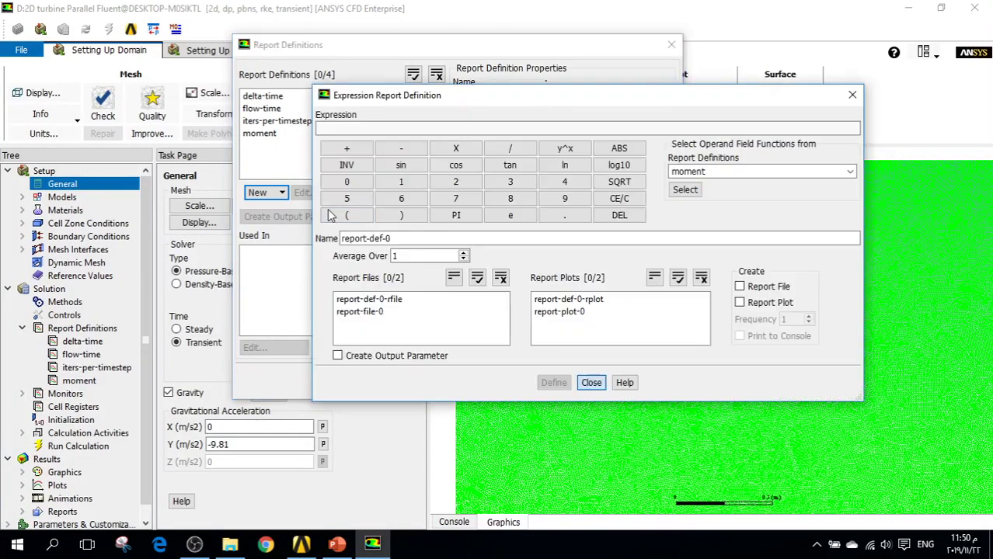
pyautogui.click(491, 237)
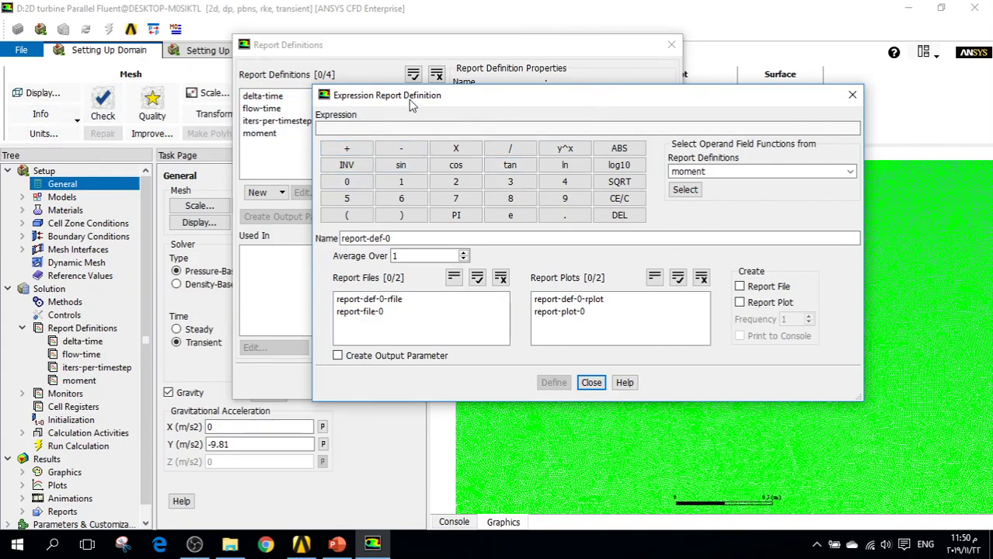
pyautogui.moveTo(411, 101); pyautogui.dragTo(409, 94)
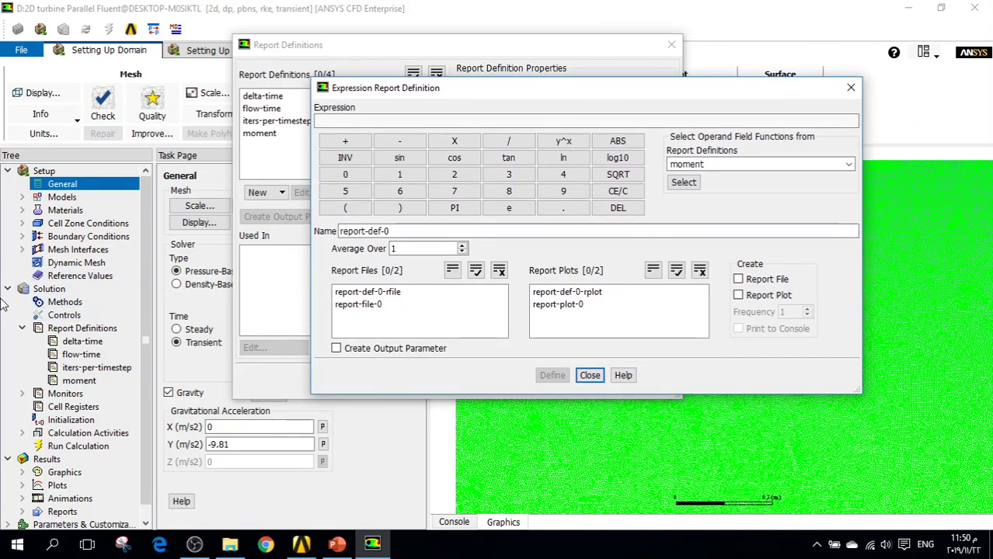
pyautogui.click(848, 165)
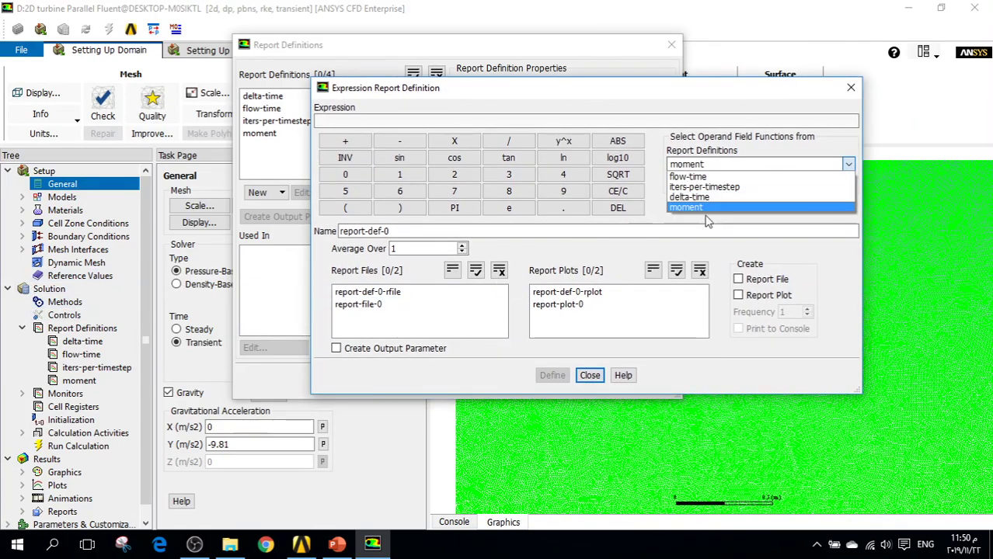
pyautogui.click(709, 207)
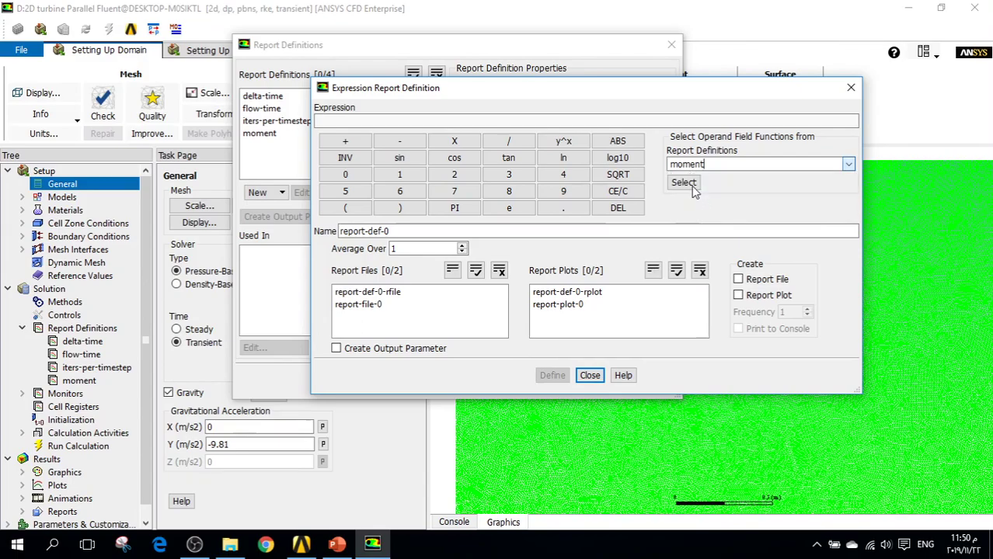
pyautogui.click(685, 184)
pyautogui.click(455, 141)
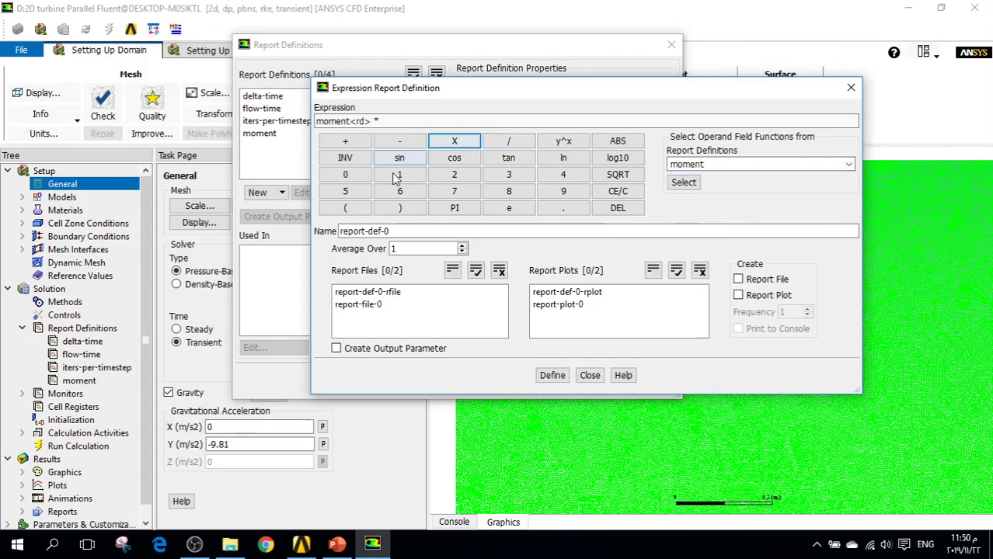
pyautogui.click(561, 174)
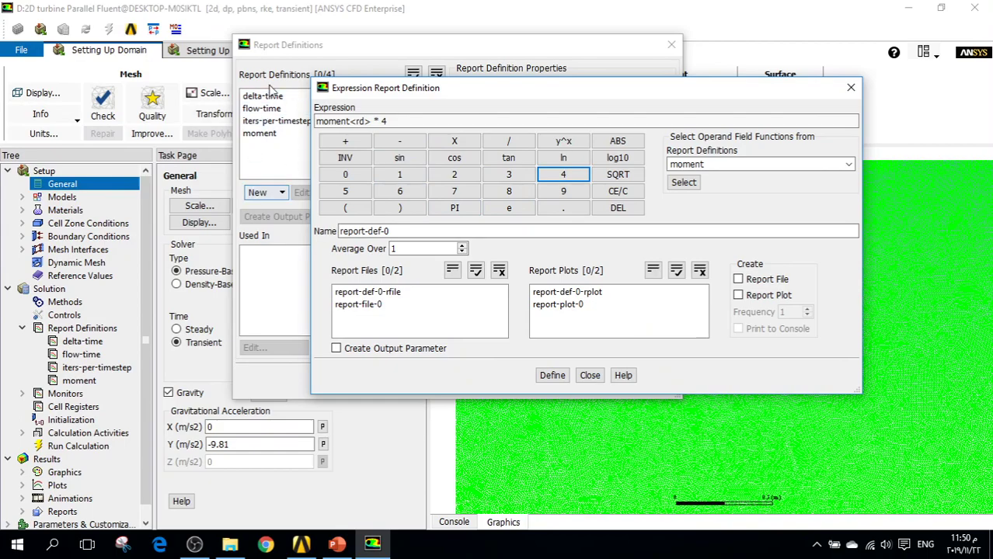
pyautogui.click(346, 176)
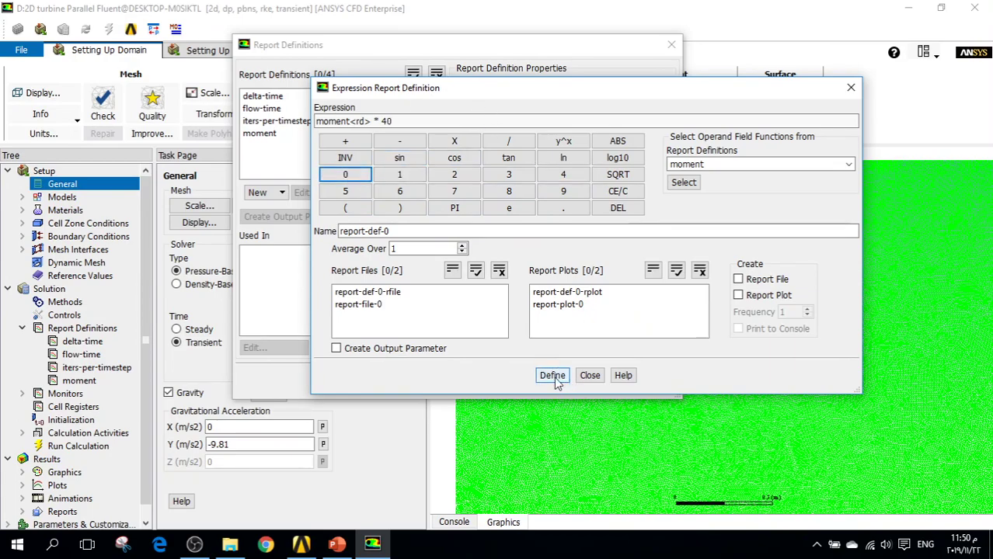
# Name the expression report "moment*rpm", define it, and close the report definitions
pyautogui.moveTo(423, 232); pyautogui.dragTo(336, 231)
pyautogui.write('m')
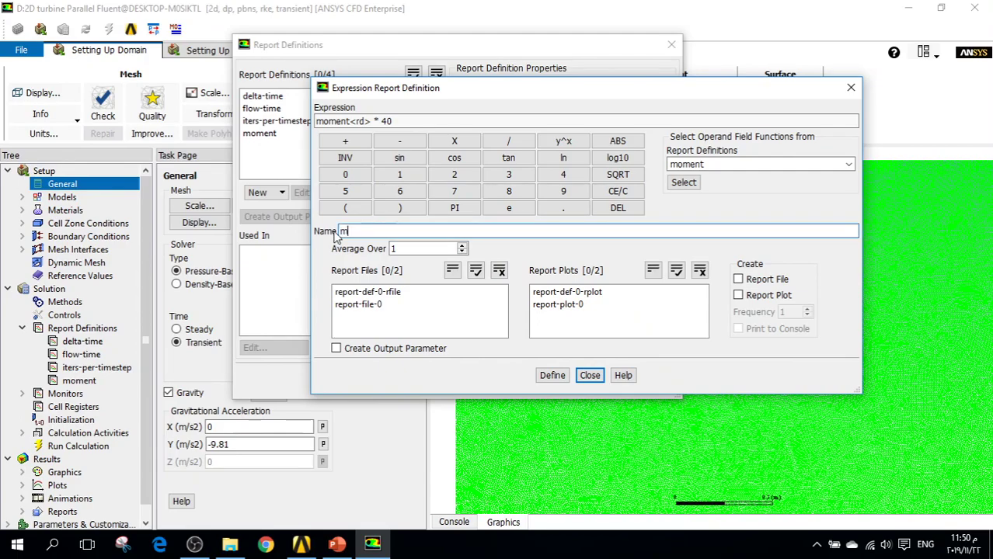
pyautogui.write('oment')
pyautogui.write('*rpm')
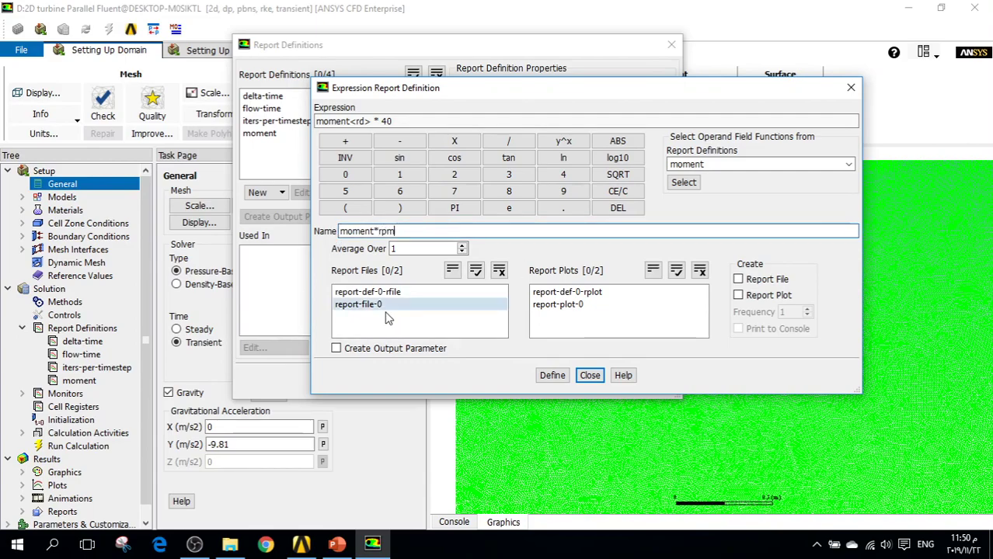
pyautogui.click(551, 375)
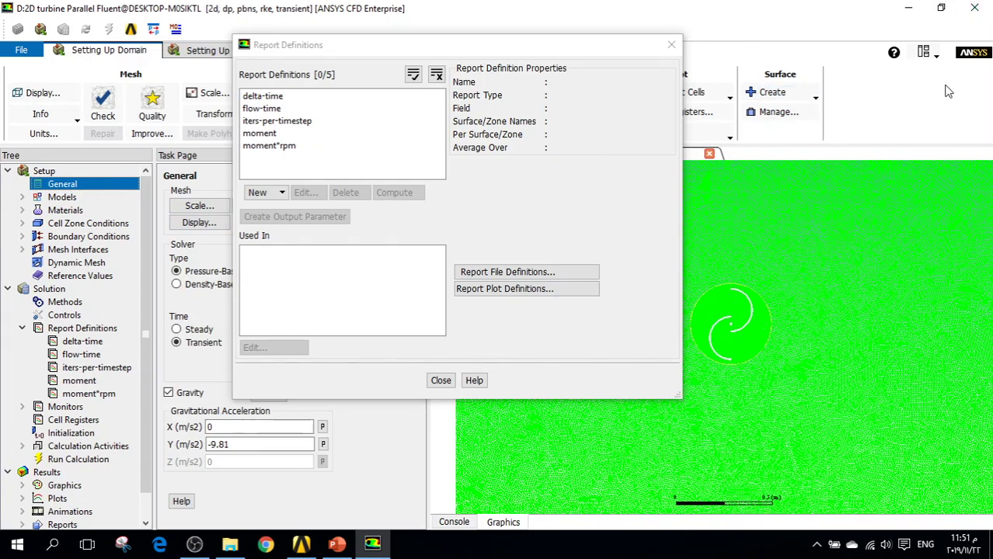
pyautogui.click(440, 386)
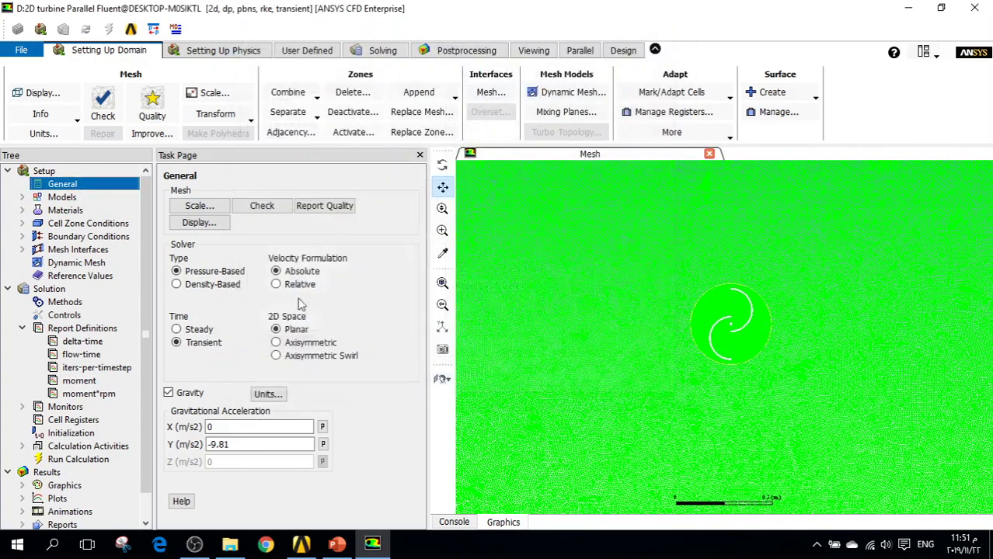
# Examine the settings of the moment report definition, close it, and collapse the list of report definitions
pyautogui.click(84, 380)
pyautogui.click(93, 395)
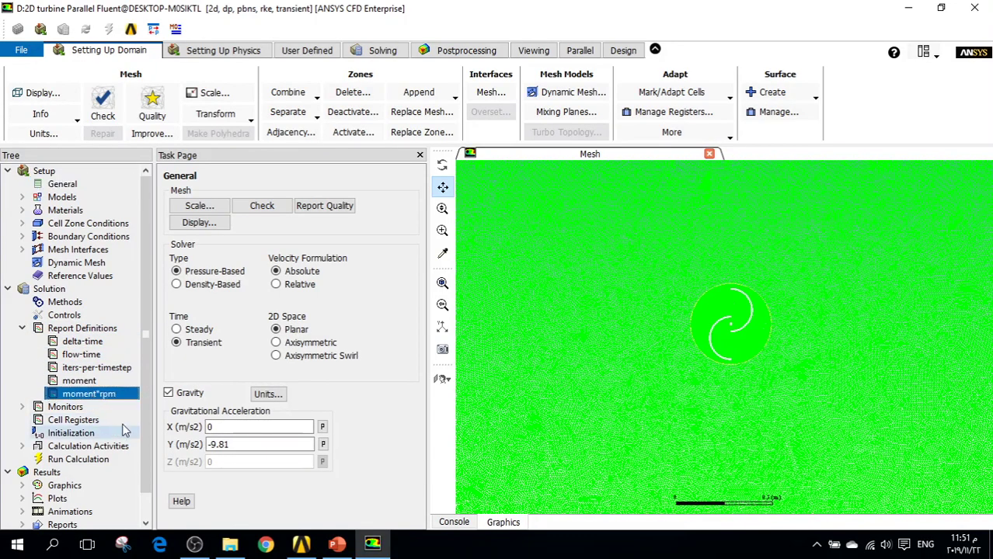
pyautogui.doubleClick(100, 385)
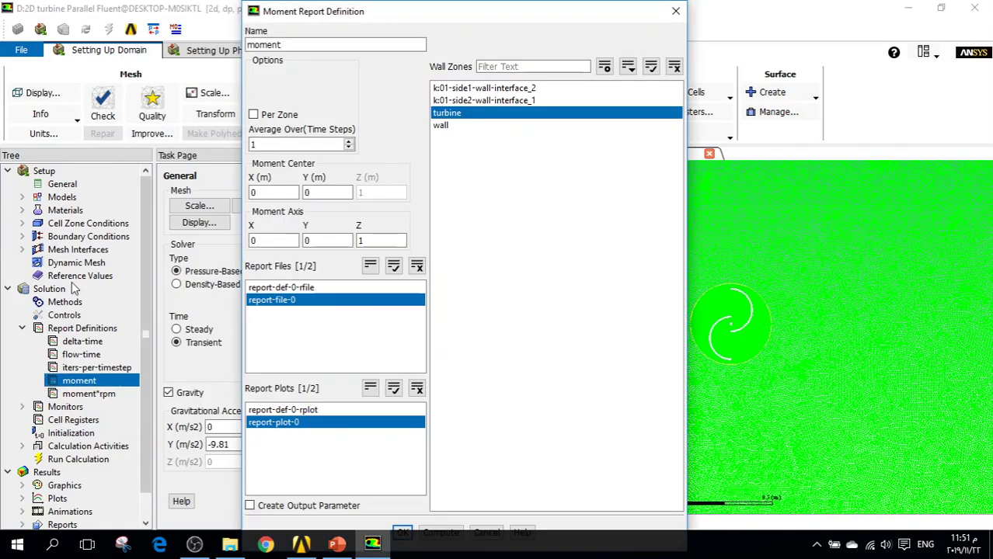
pyautogui.click(675, 11)
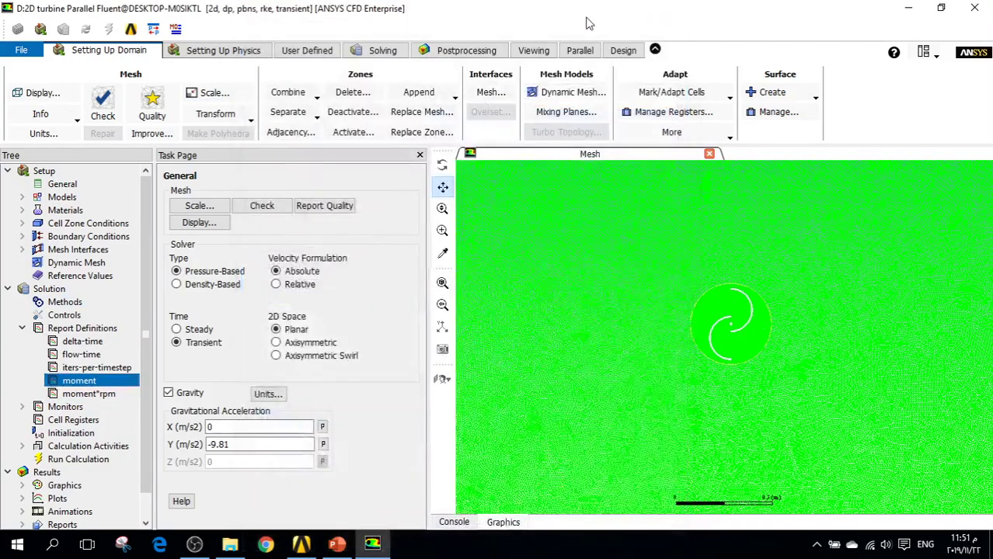
pyautogui.click(21, 328)
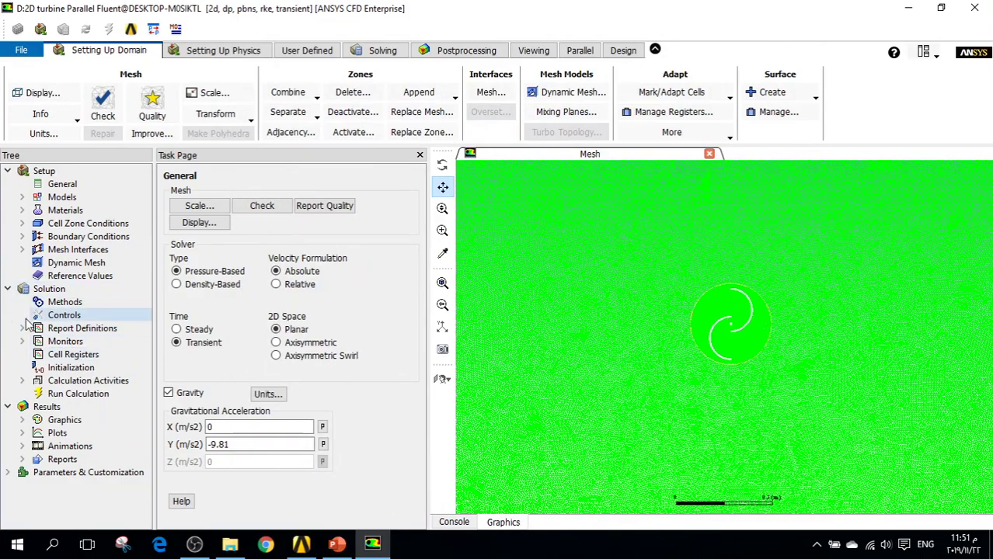
# Open the residual monitors and examine the convergence criteria for all equations
pyautogui.doubleClick(67, 342)
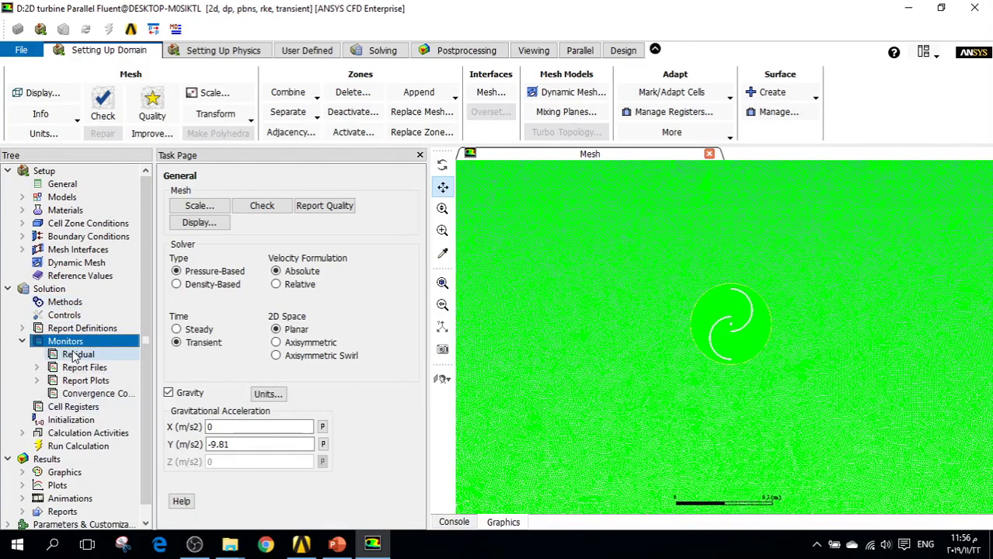
pyautogui.doubleClick(100, 357)
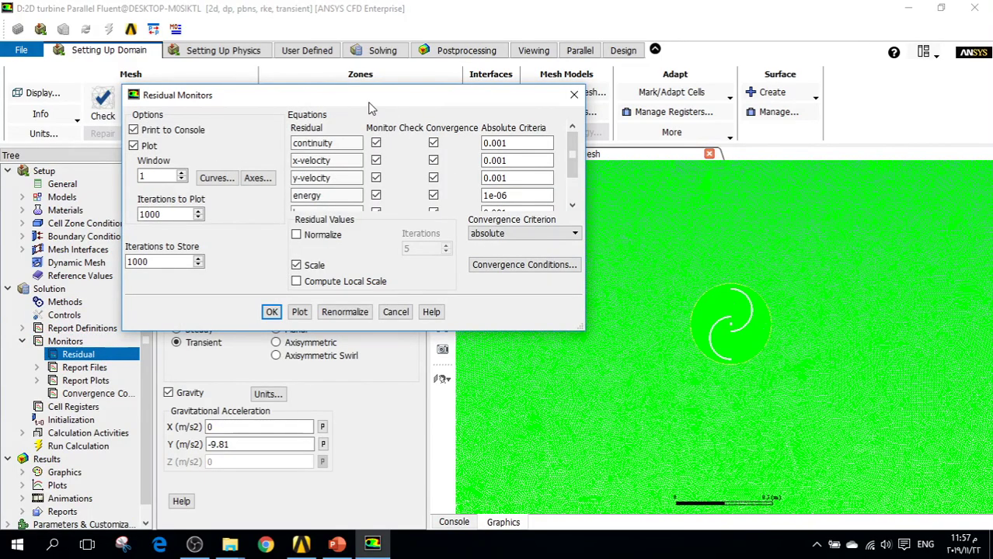
pyautogui.moveTo(370, 104); pyautogui.dragTo(366, 61)
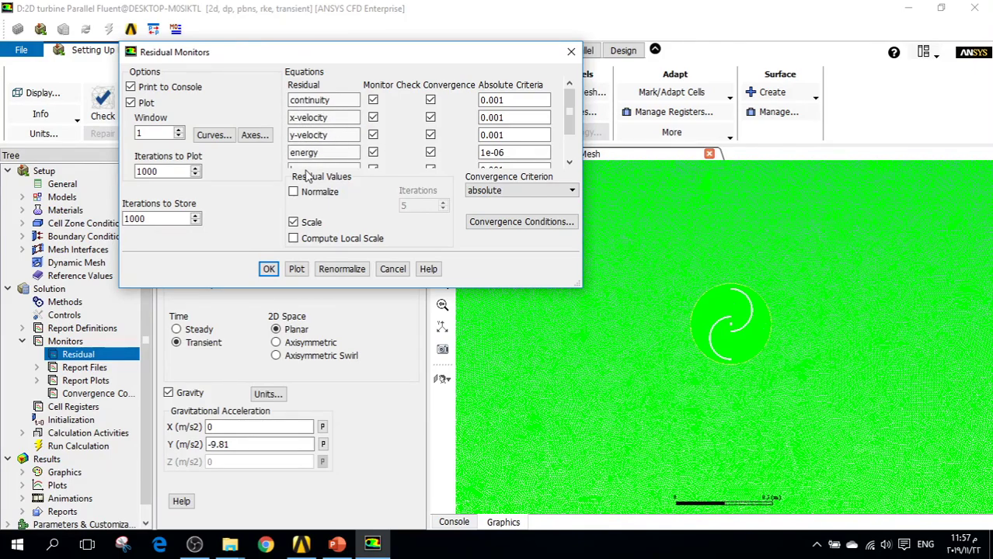
pyautogui.scroll(-2, 325, 160)
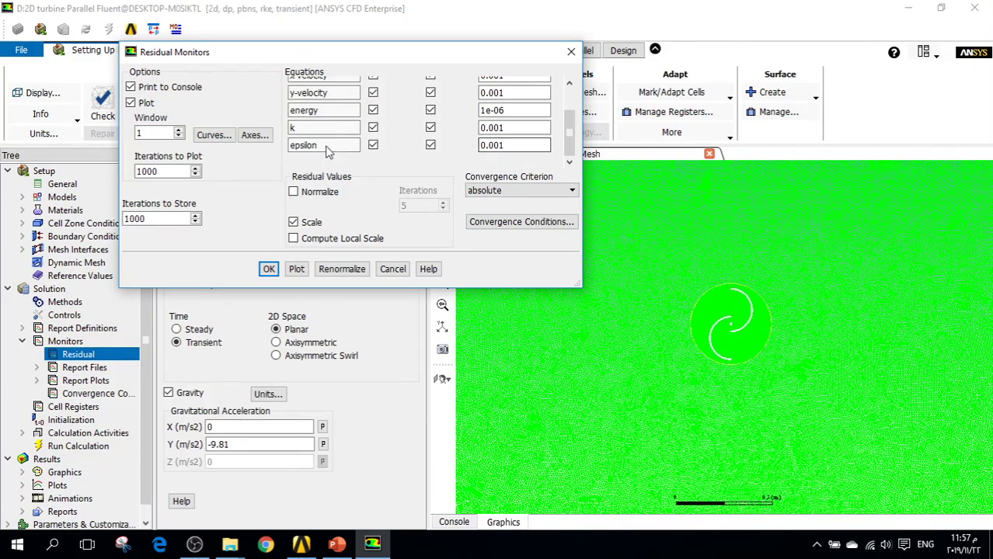
pyautogui.scroll(2, 460, 146)
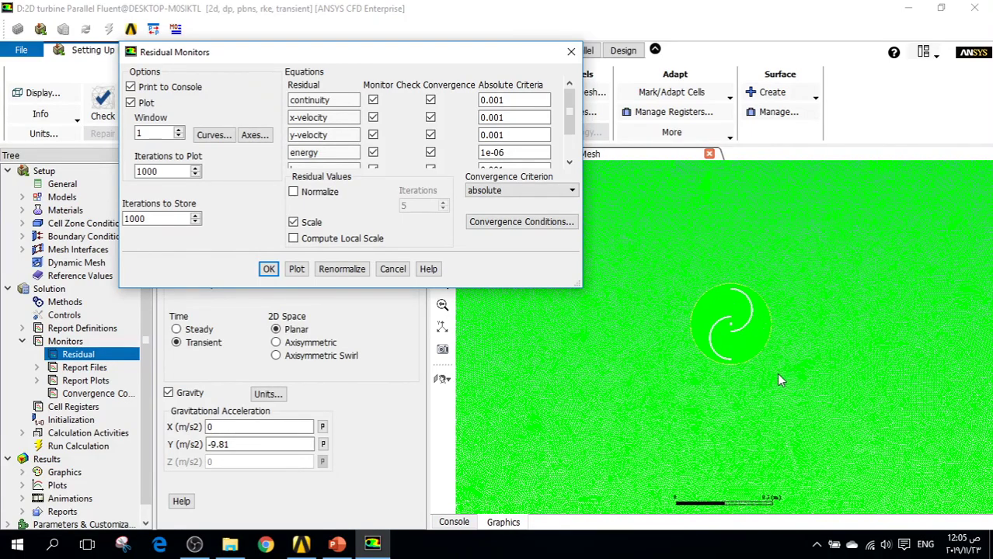
# Try a tighter absolute convergence criterion of 0.00001 for the continuity residual
pyautogui.click(496, 101)
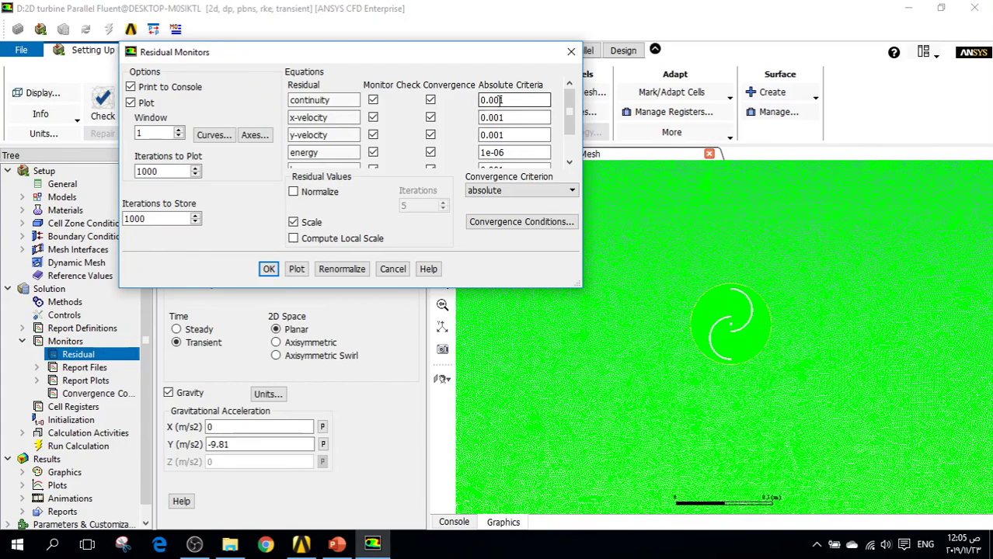
pyautogui.write('00')
pyautogui.click(491, 117)
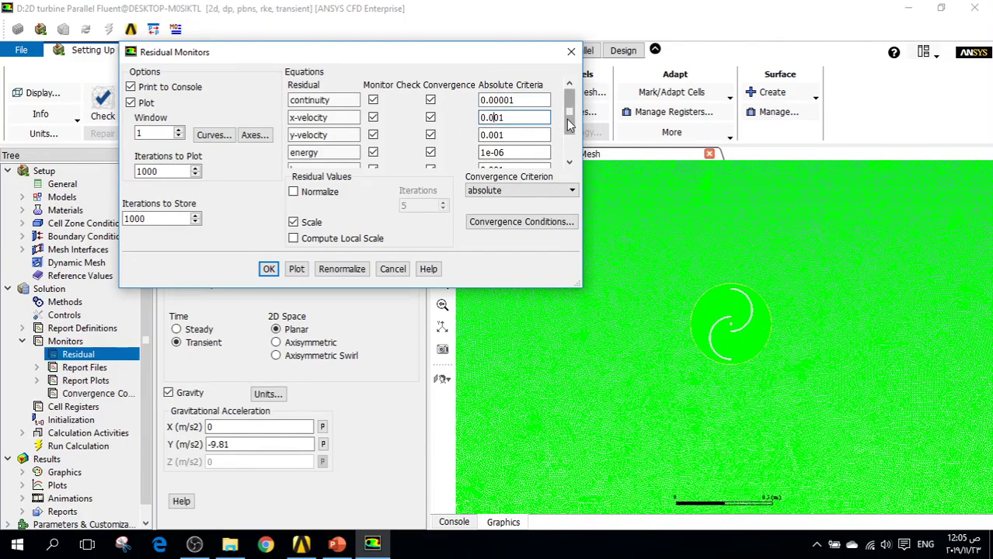
pyautogui.scroll(-2, 520, 138)
pyautogui.scroll(2, 520, 138)
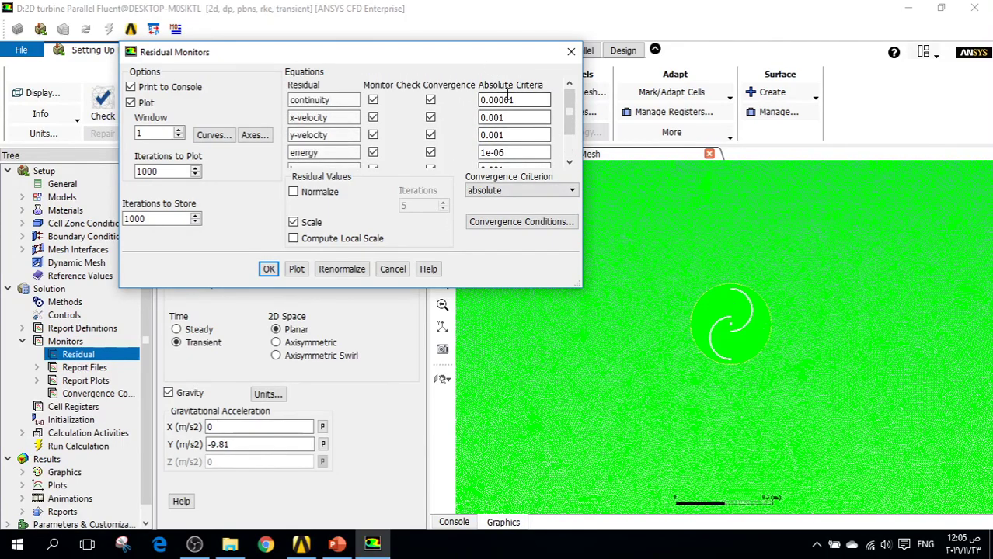
pyautogui.write('1')
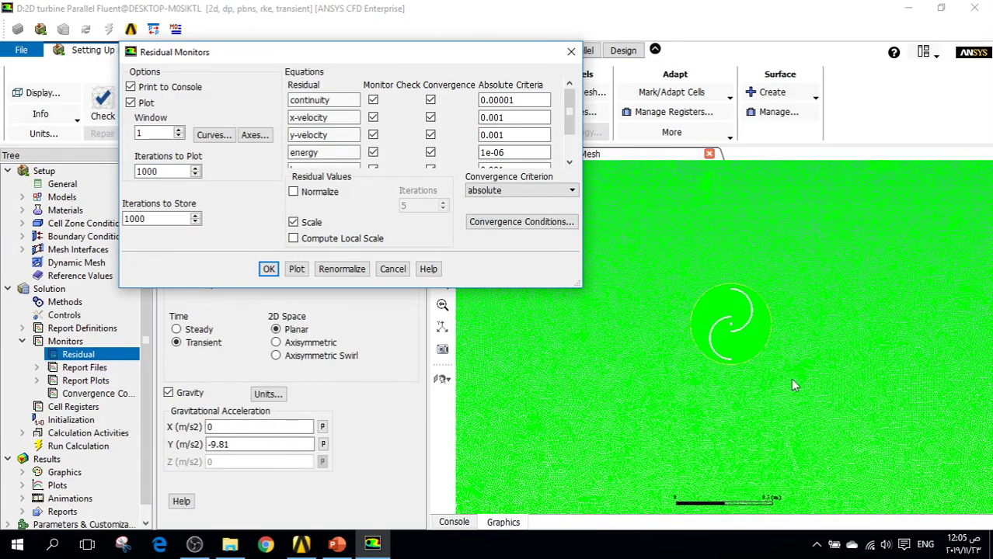
# Set the continuity residual's absolute criterion back to 0.001, accept the residual settings, and collapse the monitors list
pyautogui.click(511, 100)
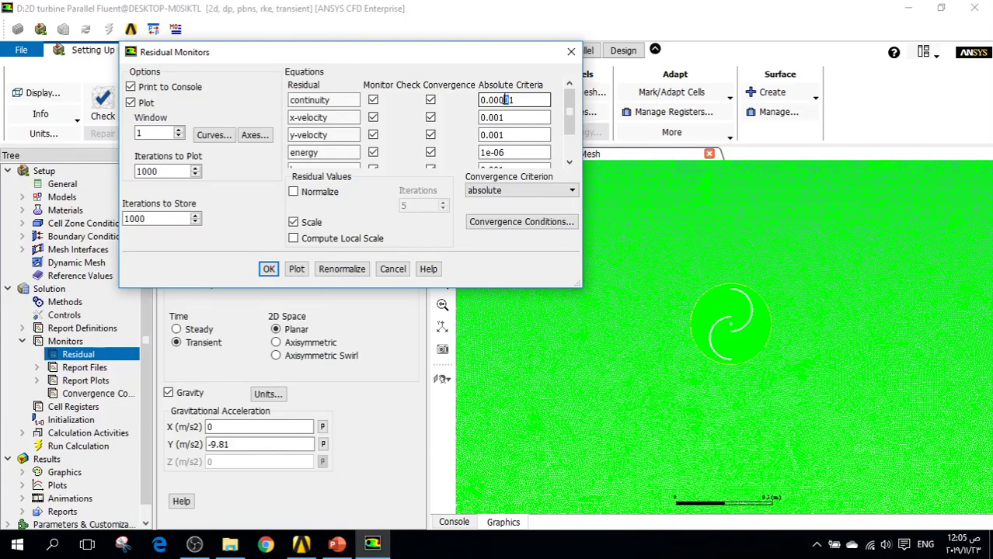
pyautogui.press('BackSpace')
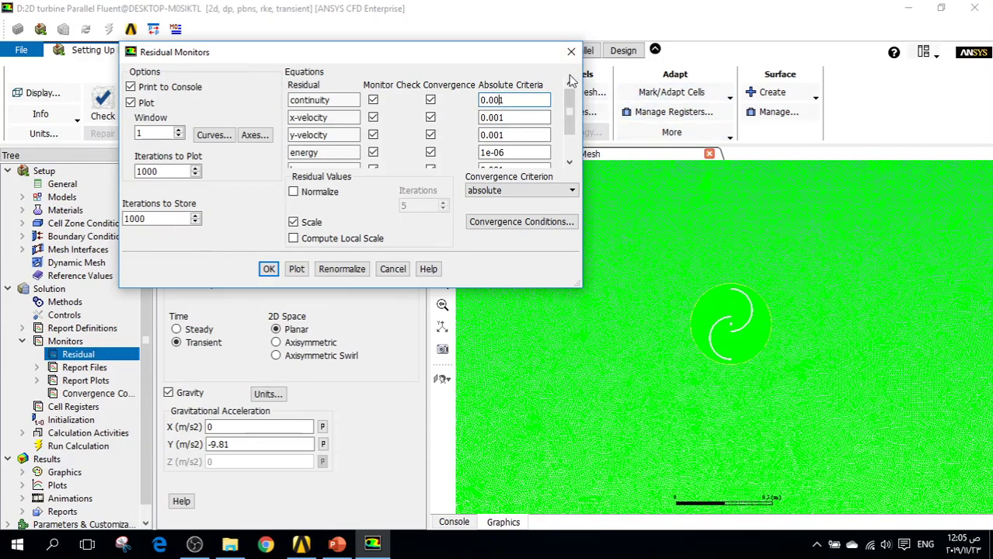
pyautogui.write('0')
pyautogui.click(268, 270)
pyautogui.click(23, 341)
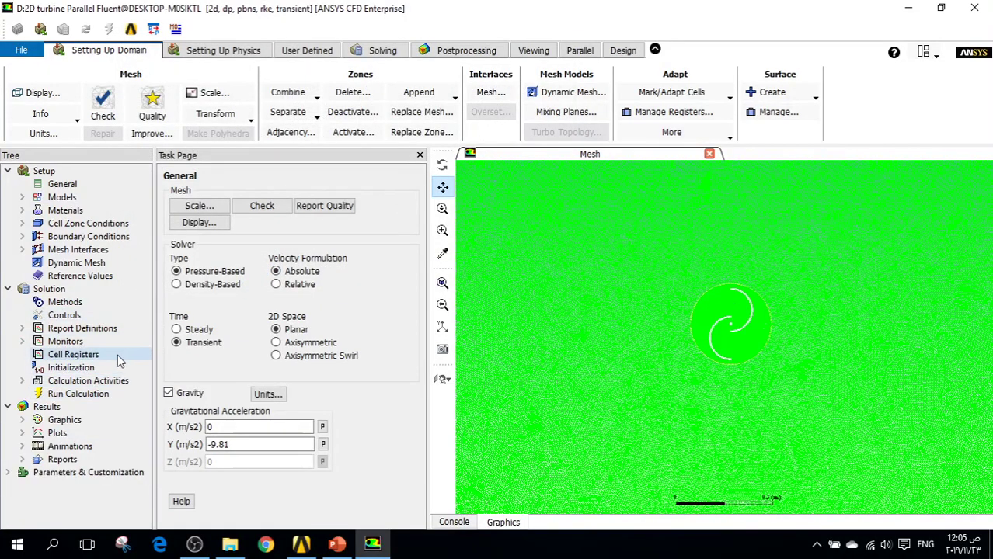
# Initialize the solution using the hybrid initialization method, with the console displayed
pyautogui.click(84, 369)
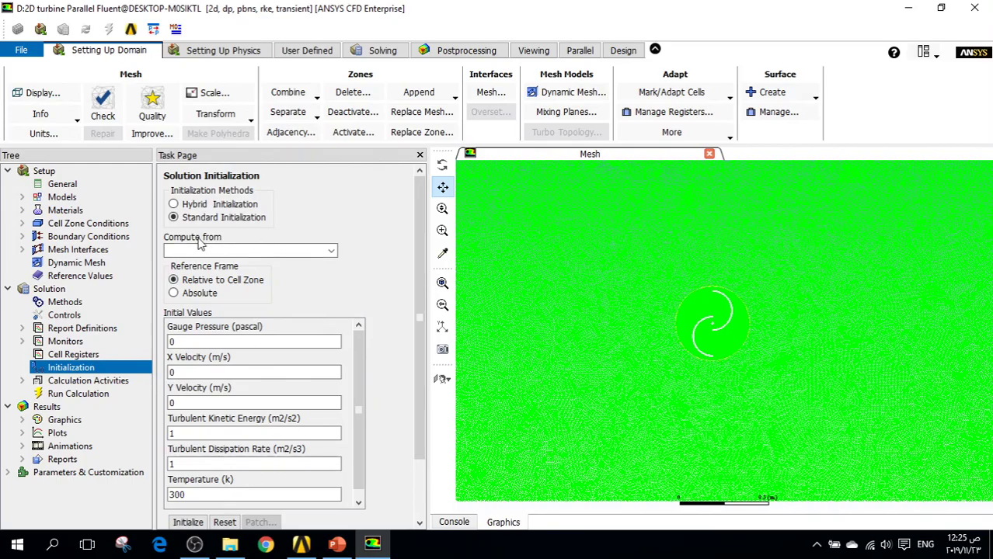
pyautogui.click(174, 204)
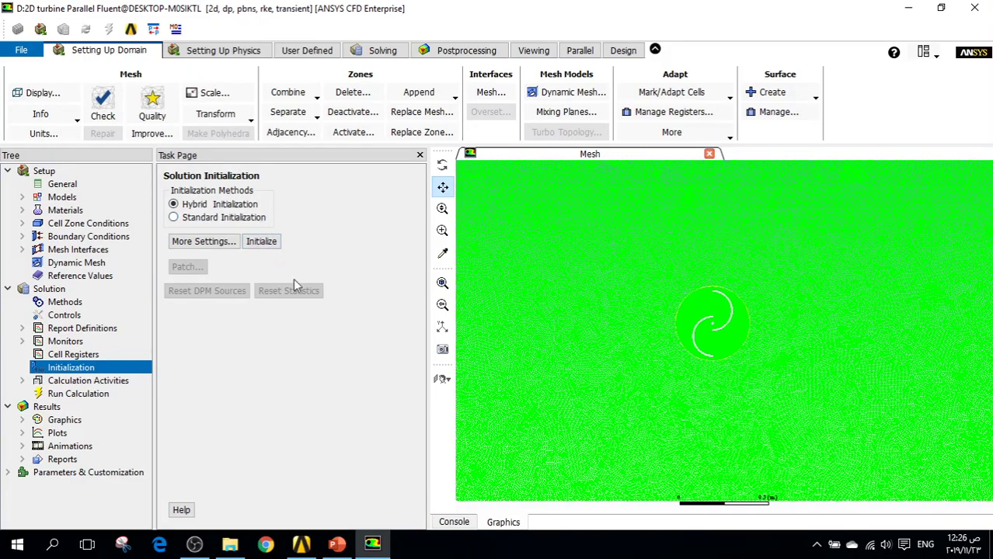
pyautogui.click(454, 522)
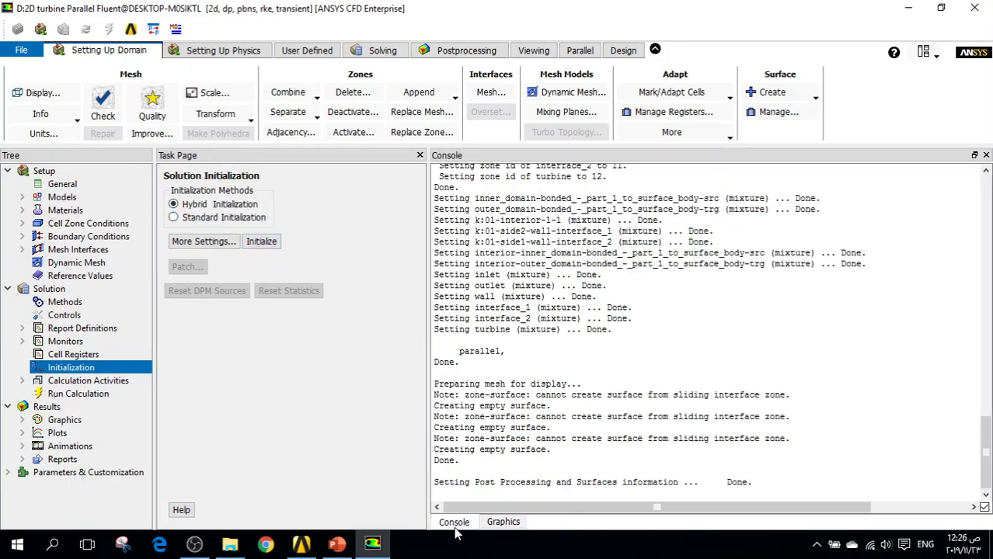
pyautogui.click(262, 243)
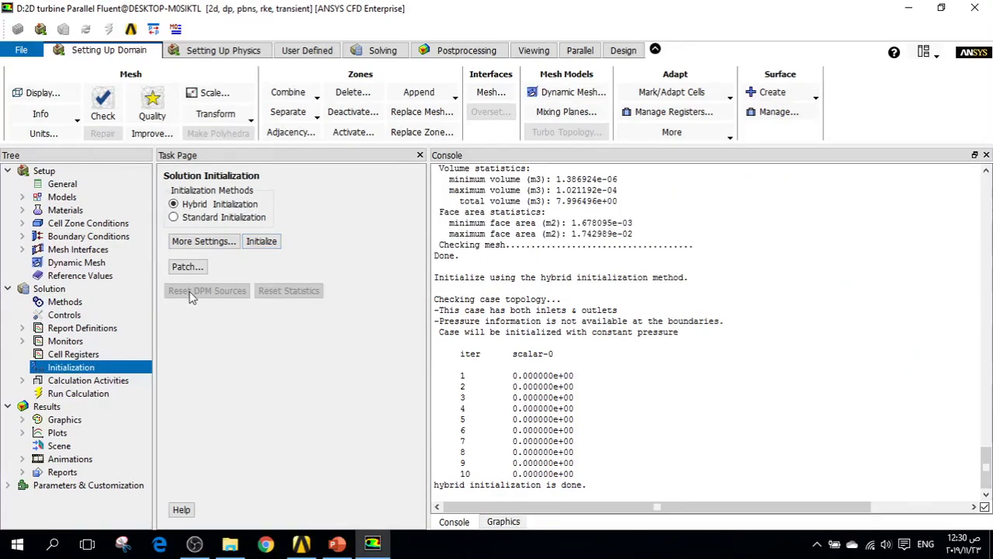
# Examine the patch variables, pressure value, zones and available physics models, and close the patch settings without patching anything
pyautogui.click(187, 267)
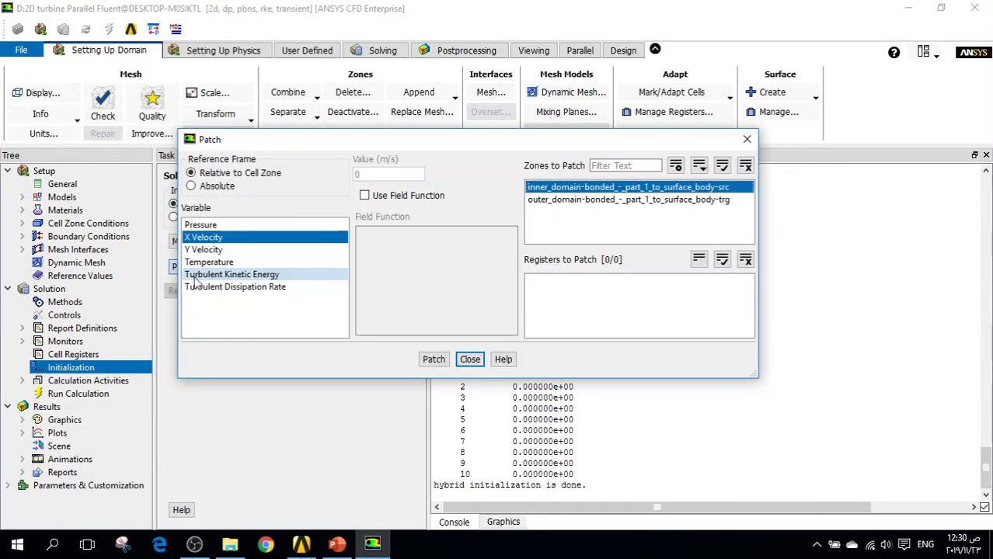
pyautogui.click(282, 226)
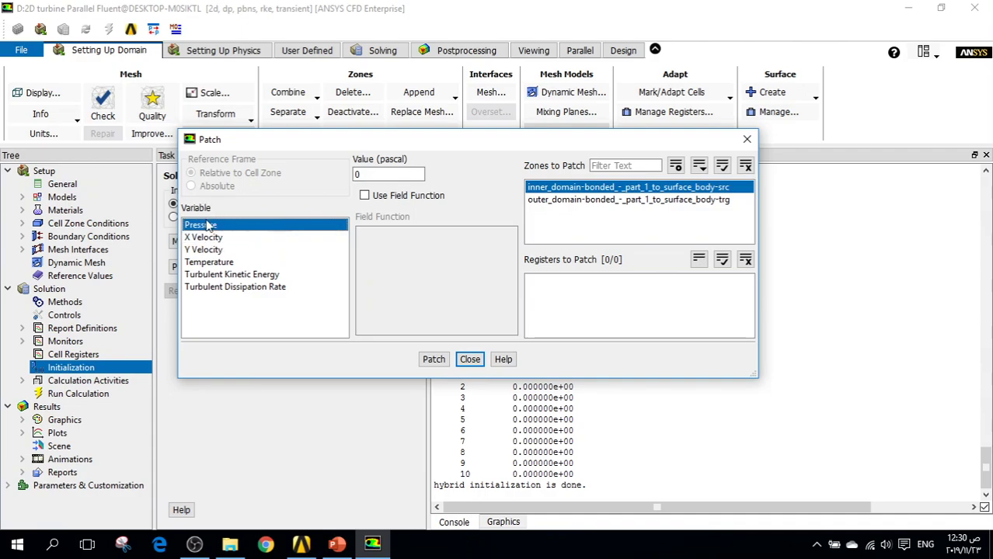
pyautogui.click(546, 200)
pyautogui.click(553, 200)
pyautogui.click(576, 203)
pyautogui.click(575, 200)
pyautogui.moveTo(365, 173); pyautogui.dragTo(347, 176)
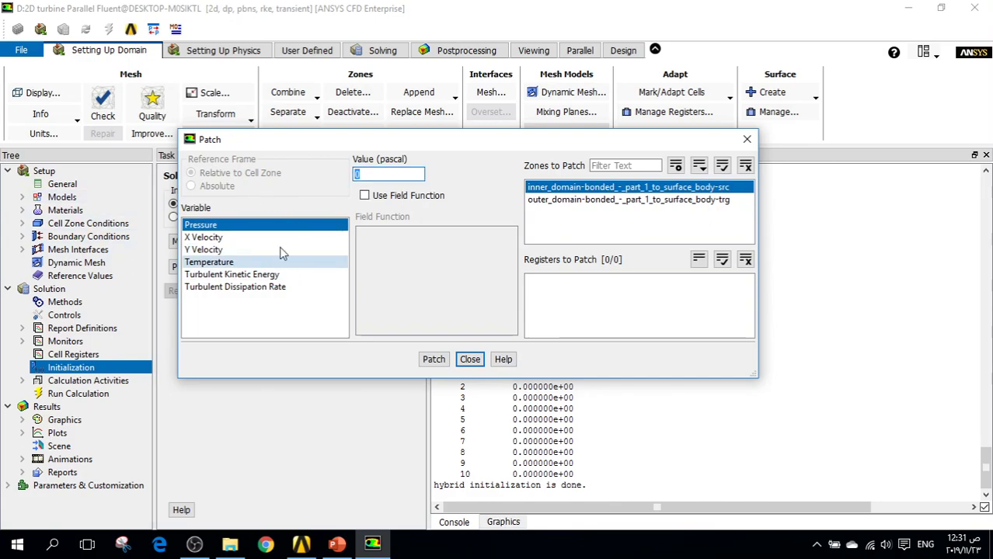
pyautogui.click(21, 198)
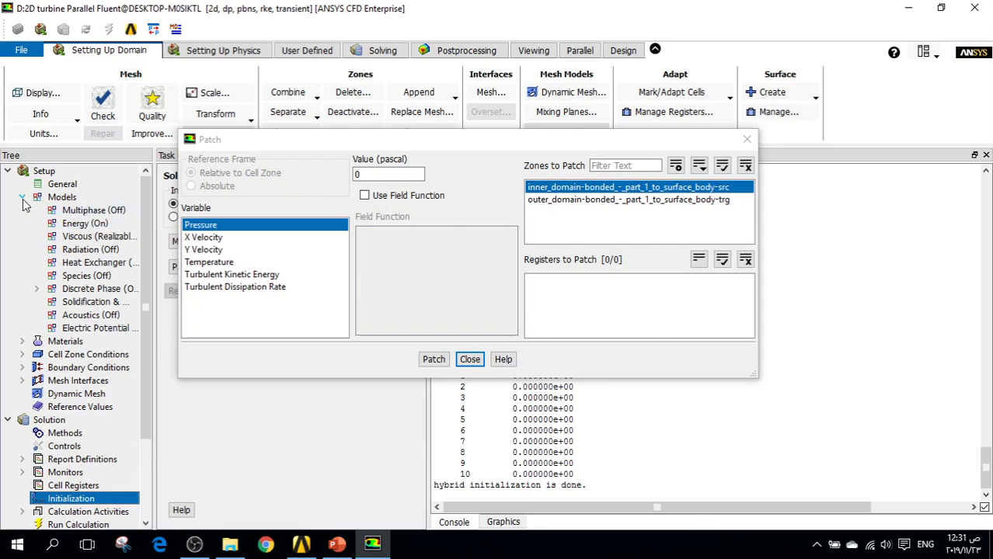
pyautogui.click(23, 199)
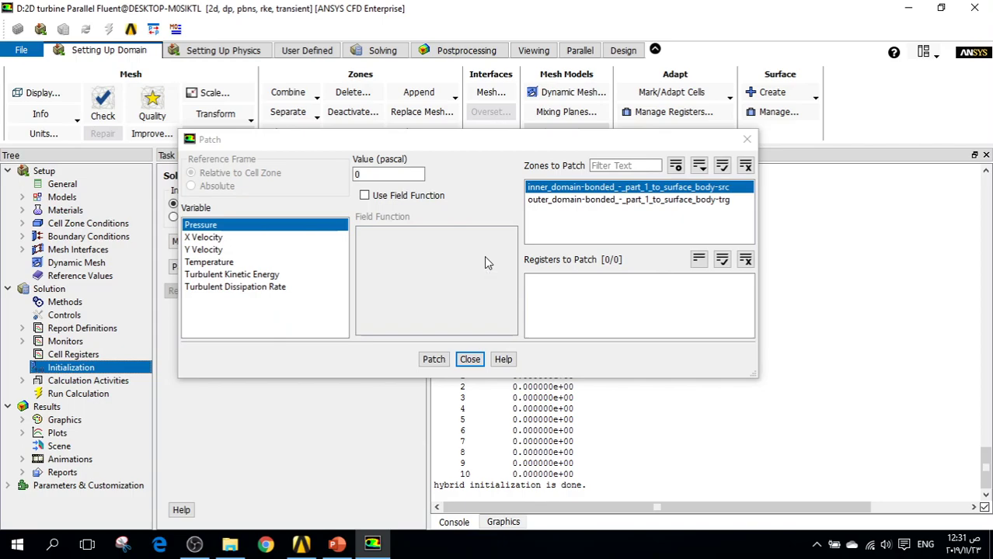
pyautogui.click(478, 360)
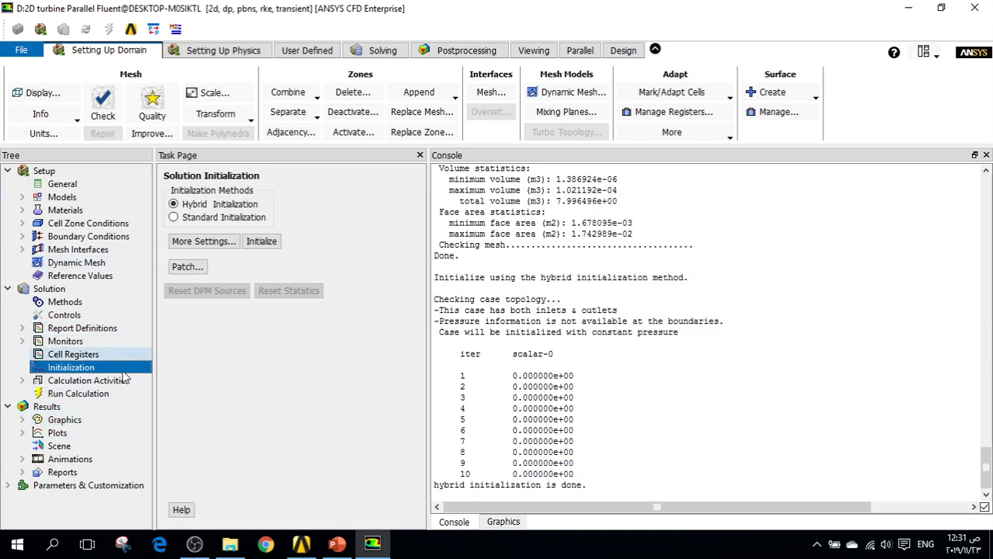
# Look at the transient run calculation settings and switch the solver's time formulation to steady
pyautogui.click(81, 395)
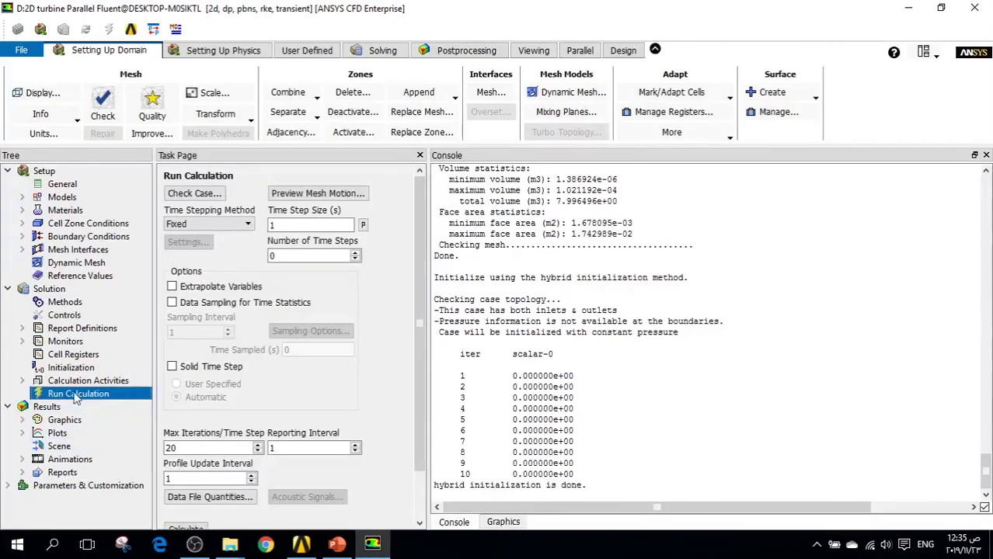
pyautogui.click(62, 184)
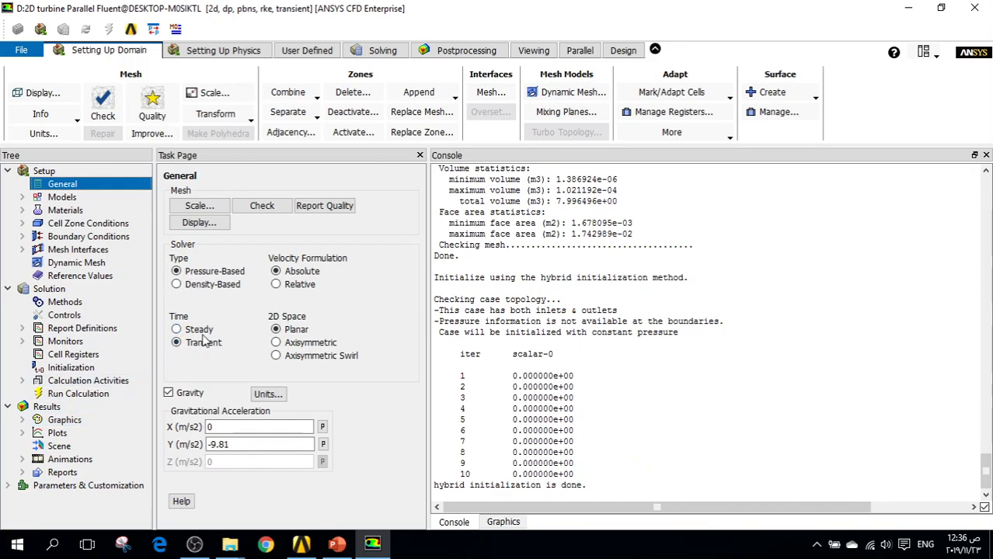
pyautogui.click(188, 329)
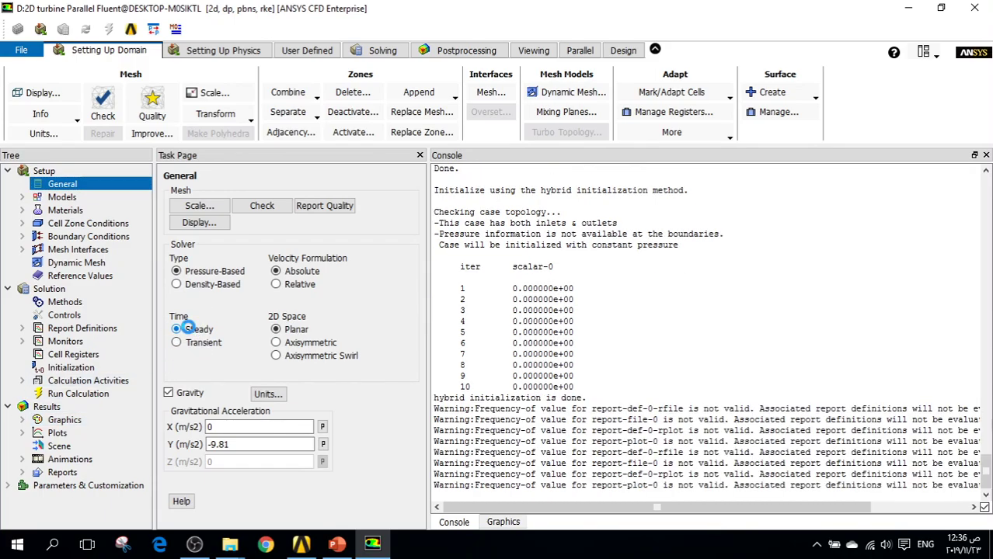
# Set the number of iterations for the steady calculation to 1000
pyautogui.click(81, 395)
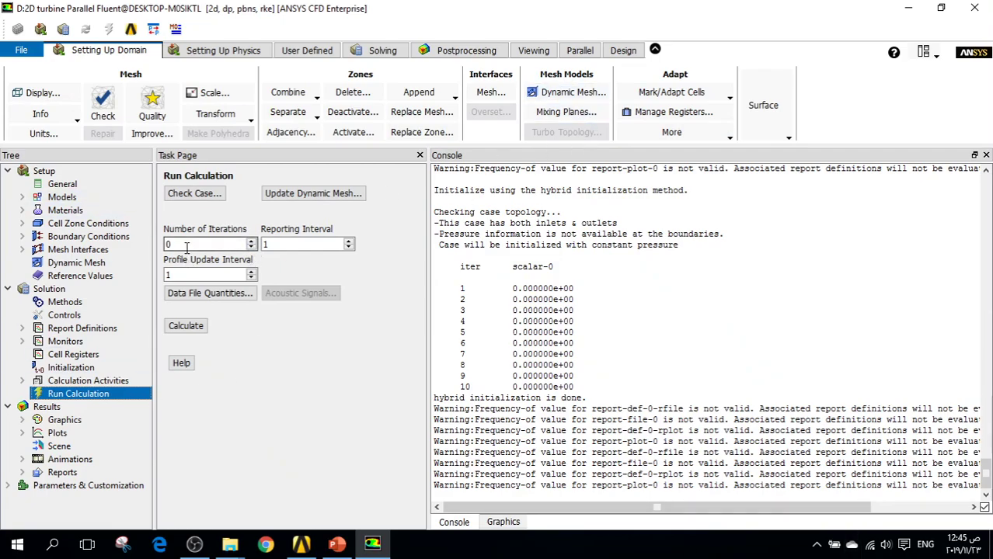
pyautogui.moveTo(181, 244); pyautogui.dragTo(168, 244)
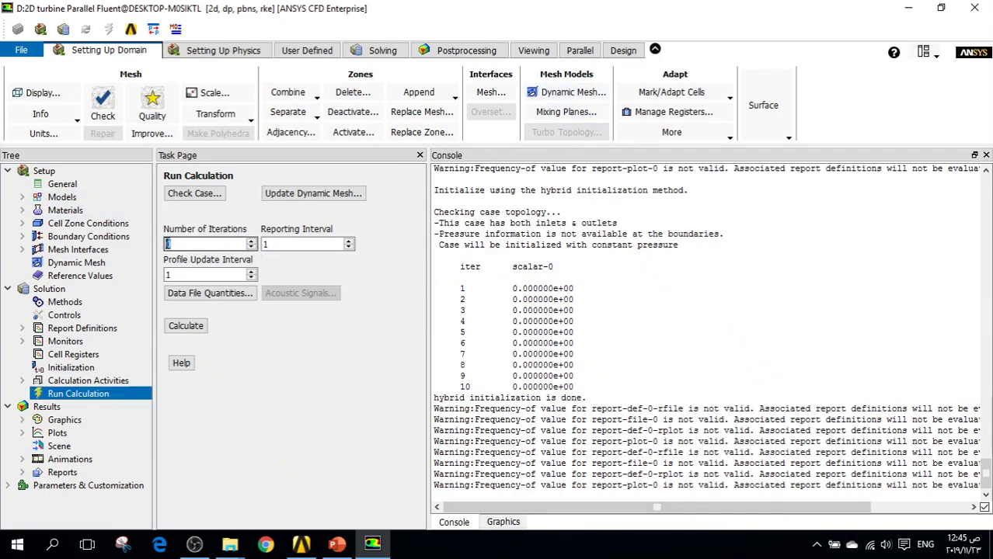
pyautogui.write('1000')
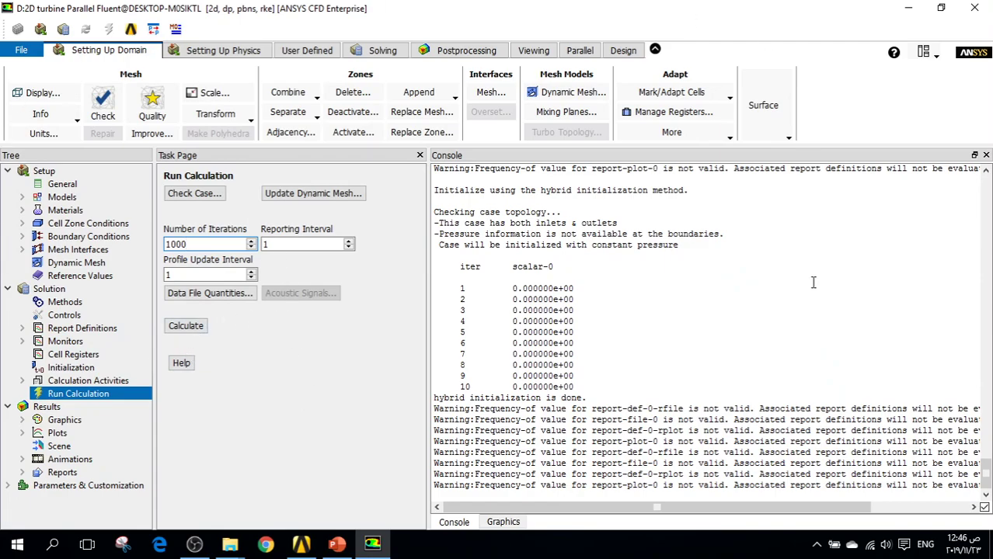
pyautogui.click(220, 246)
pyautogui.write('0')
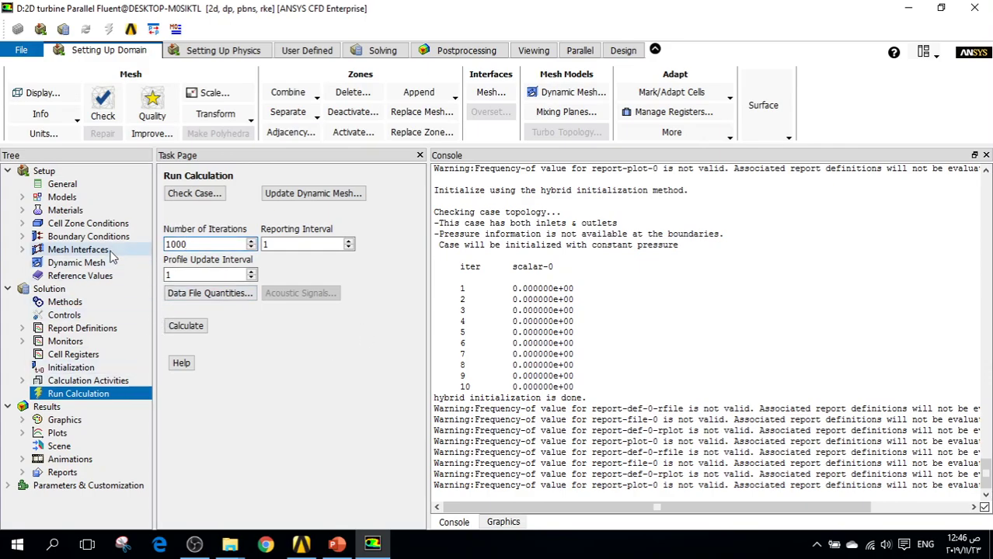
# Switch the solver back to transient and set the calculation's fixed time step size to 0.005 s
pyautogui.click(84, 187)
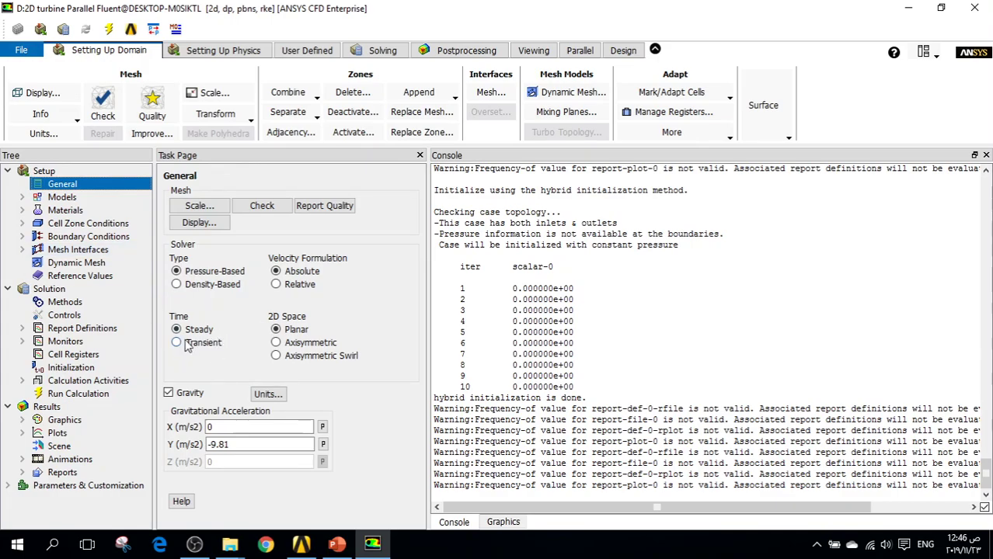
pyautogui.click(198, 346)
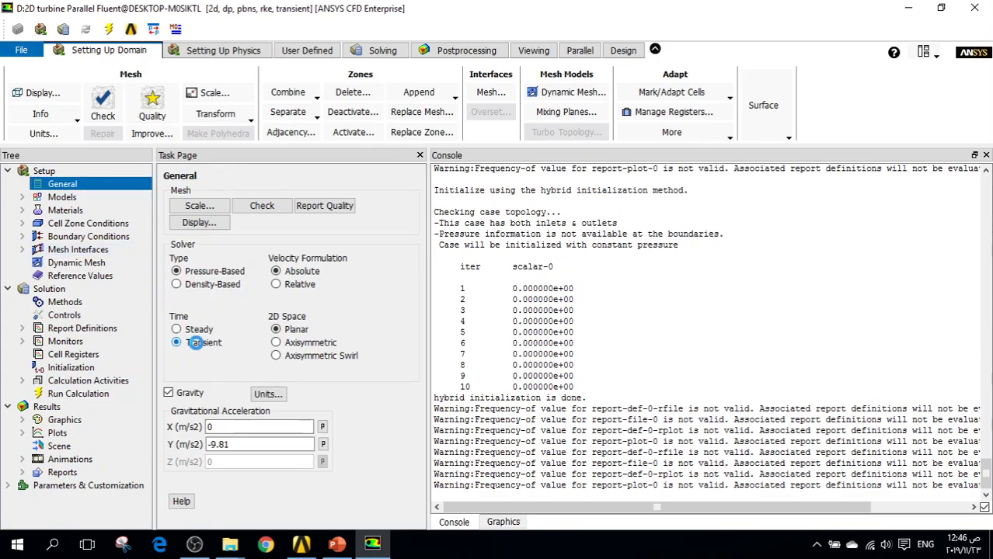
pyautogui.click(68, 396)
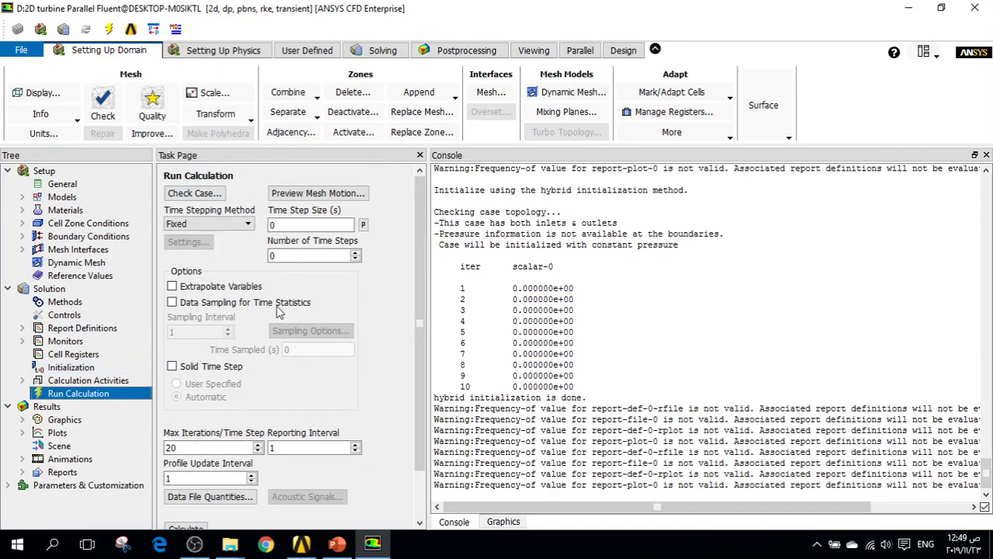
pyautogui.click(311, 223)
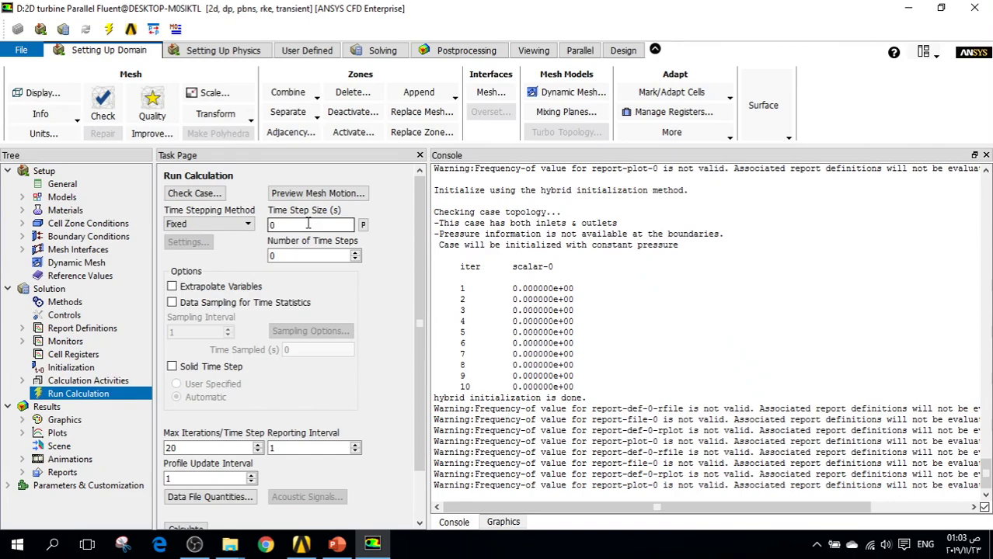
pyautogui.write('05')
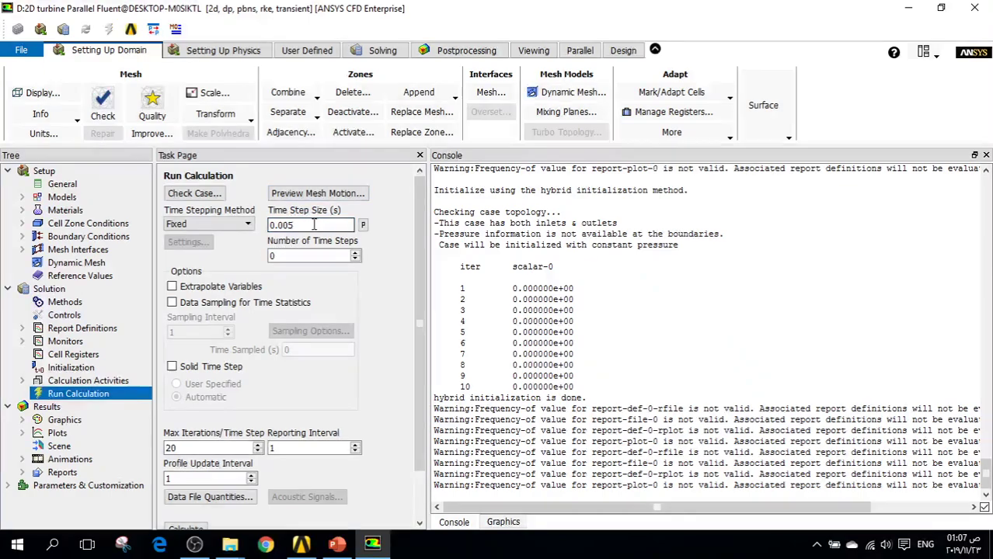
pyautogui.click(313, 224)
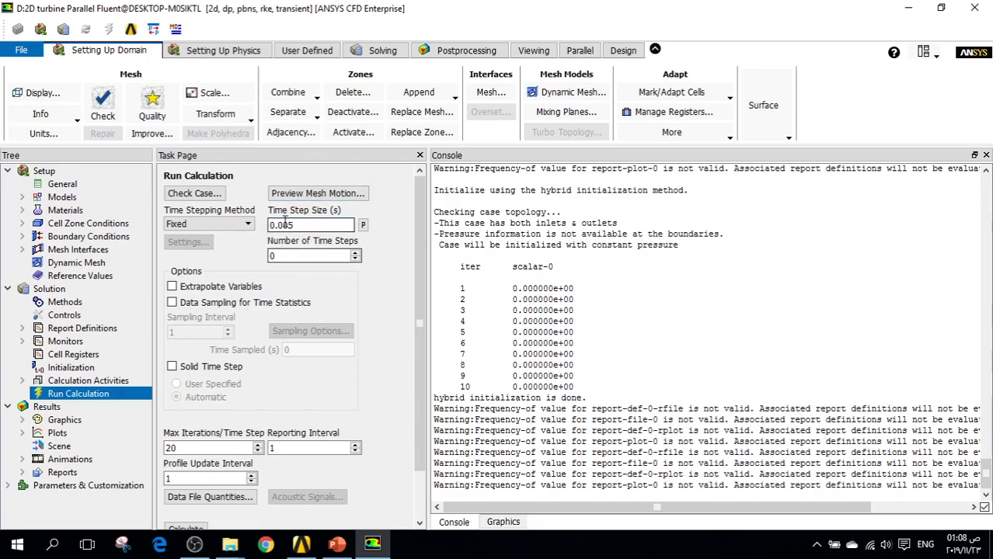
# Set the number of time steps for the transient calculation to 2000
pyautogui.click(275, 256)
pyautogui.press('BackSpace')
pyautogui.write('2')
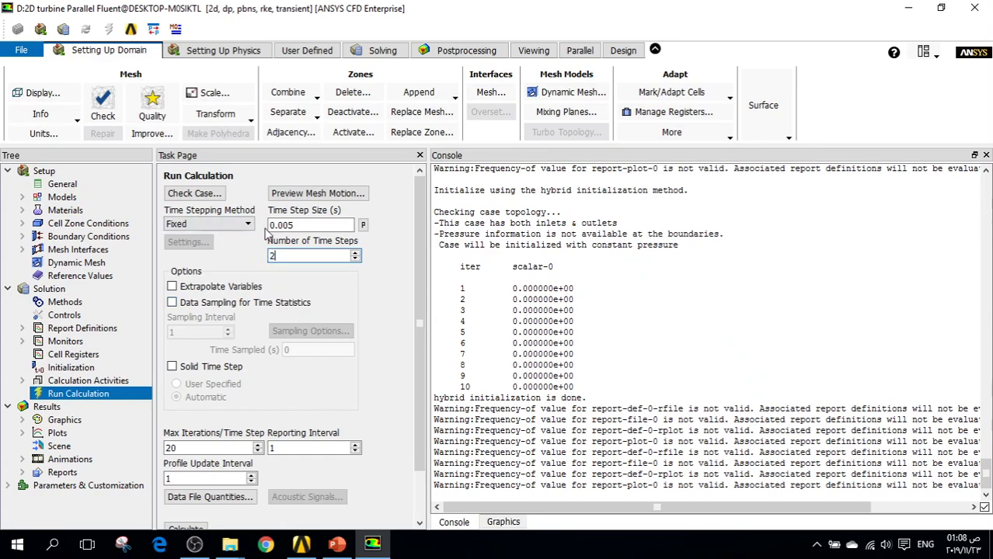
pyautogui.write('000')
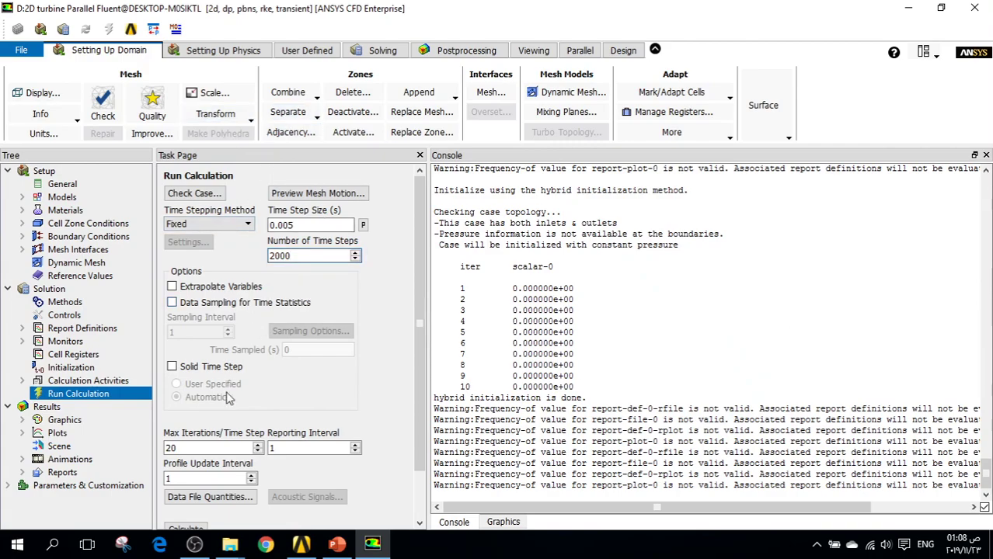
pyautogui.click(204, 448)
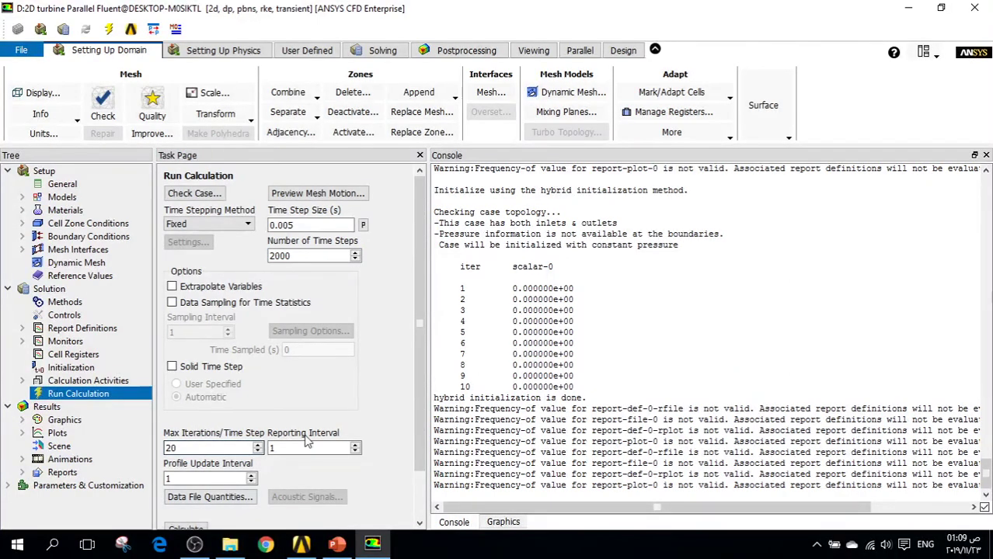
pyautogui.click(185, 497)
pyautogui.click(234, 449)
pyautogui.scroll(-2, 425, 361)
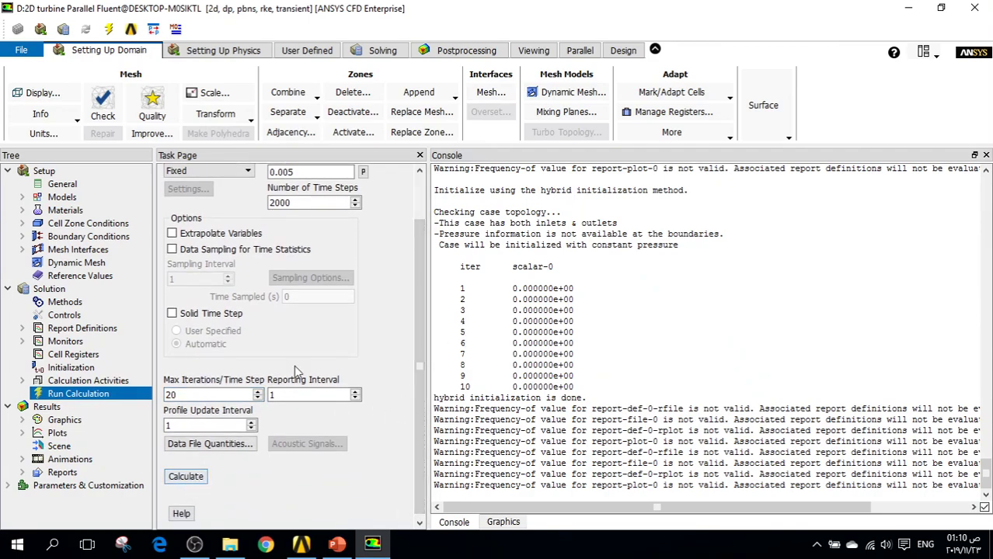
pyautogui.scroll(2, 421, 368)
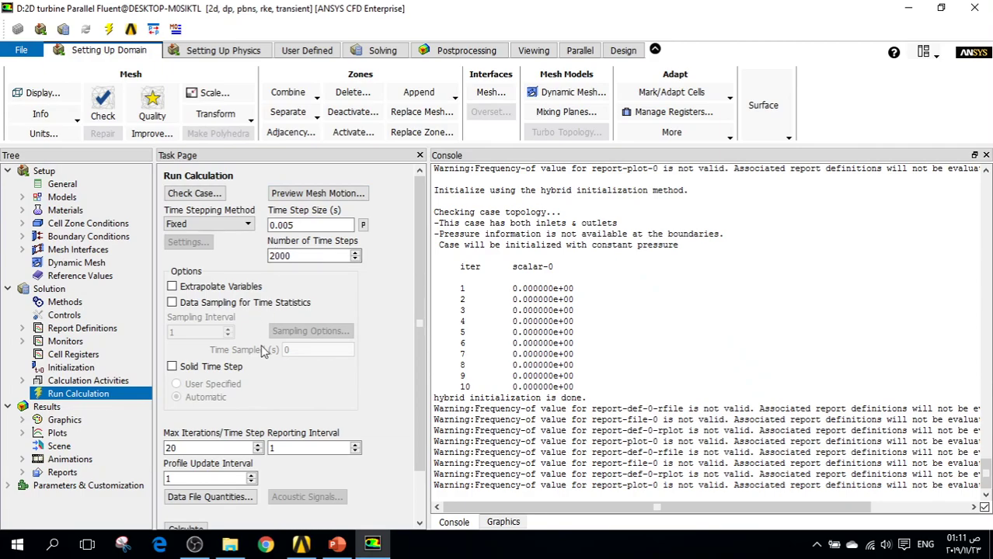
# Create an automatic solution data export in the calculation activities with the CFD-Post Compatible file type
pyautogui.doubleClick(75, 380)
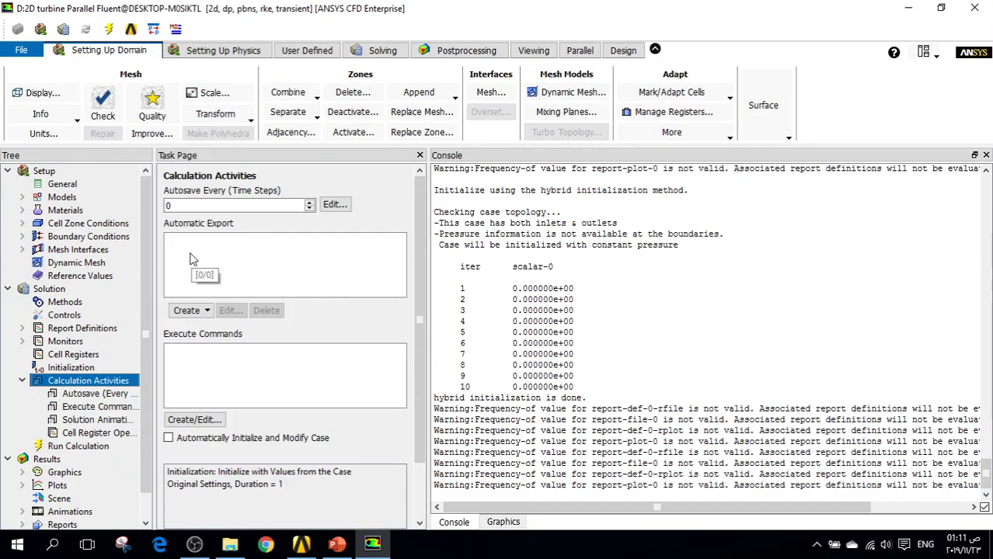
pyautogui.click(200, 312)
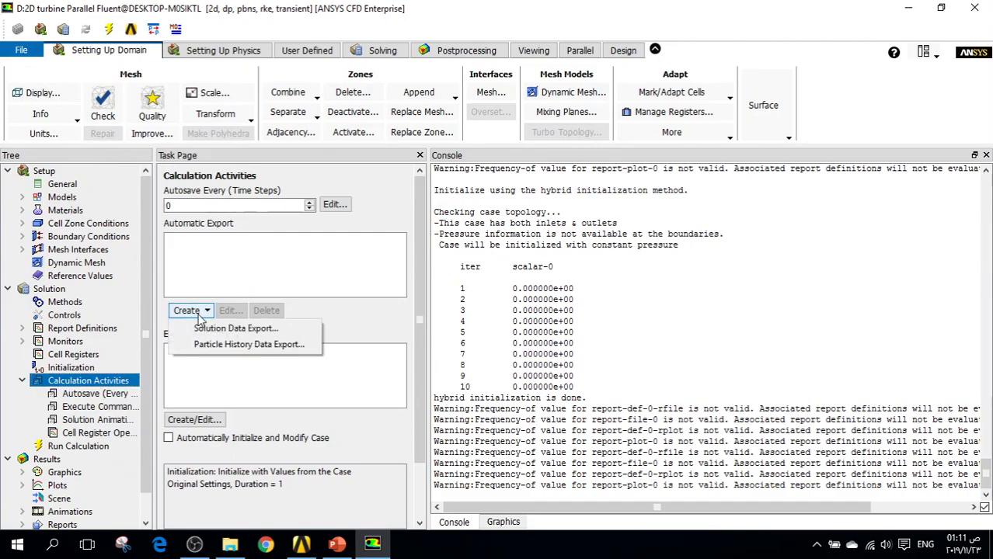
pyautogui.click(255, 331)
pyautogui.moveTo(257, 225); pyautogui.dragTo(214, 15)
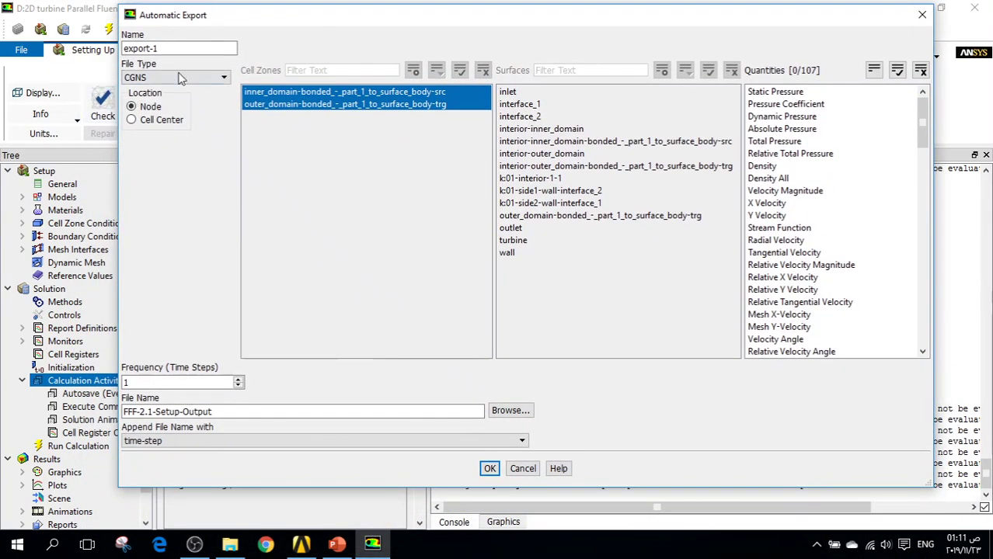
pyautogui.click(177, 78)
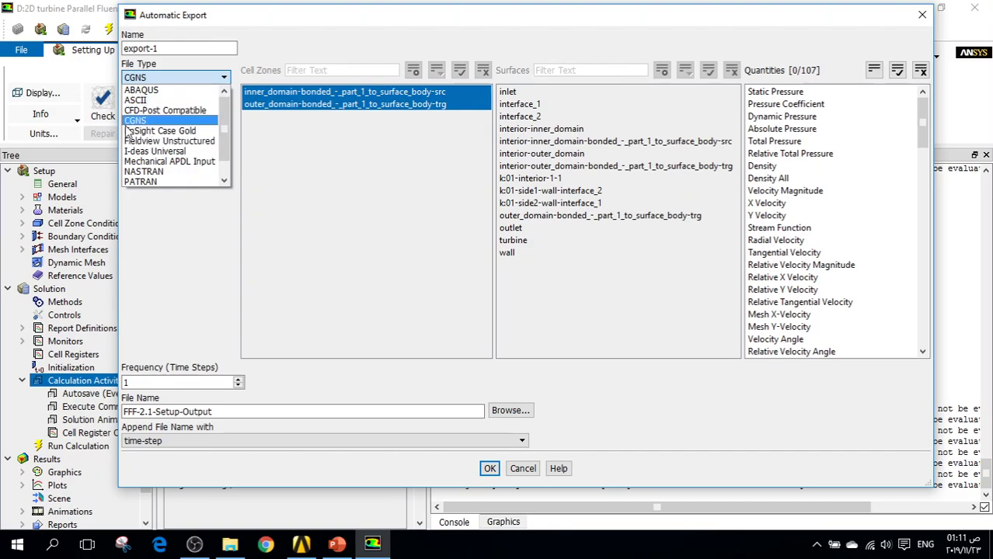
pyautogui.scroll(-2, 176, 128)
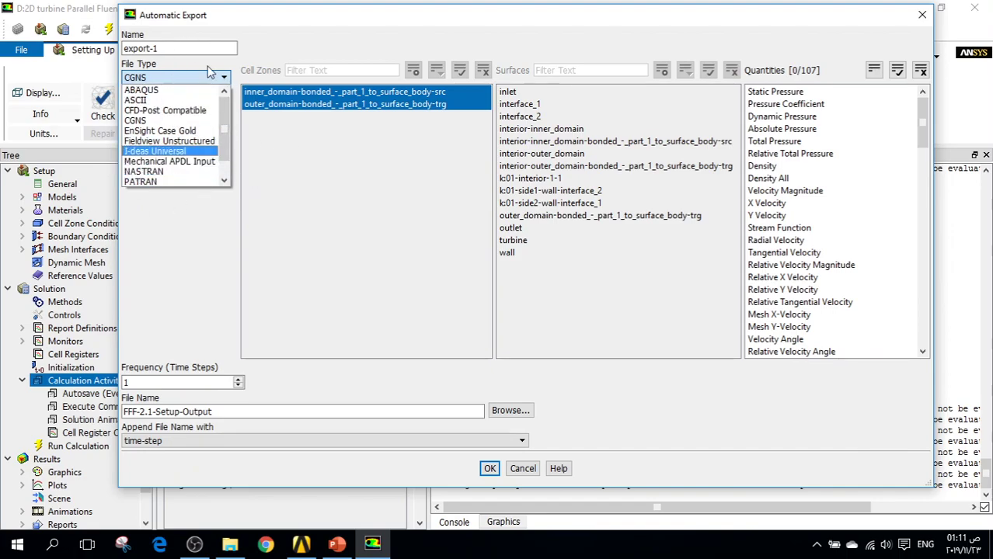
pyautogui.click(157, 111)
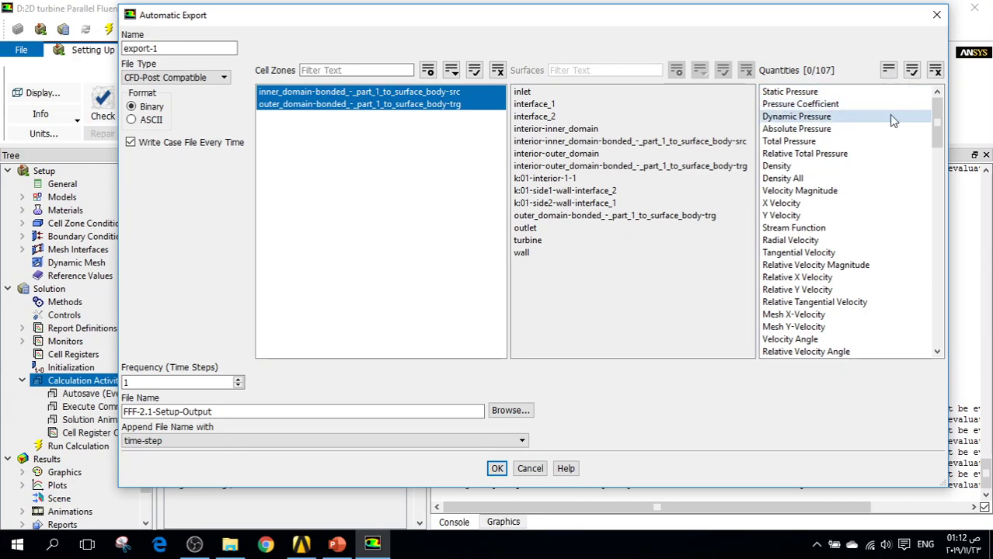
# Select all available quantities for the automatic export, from Static Pressure through dp-dt
pyautogui.moveTo(932, 115)
pyautogui.mouseDown()
pyautogui.moveTo(936, 326)
pyautogui.moveTo(932, 103)
pyautogui.mouseUp()
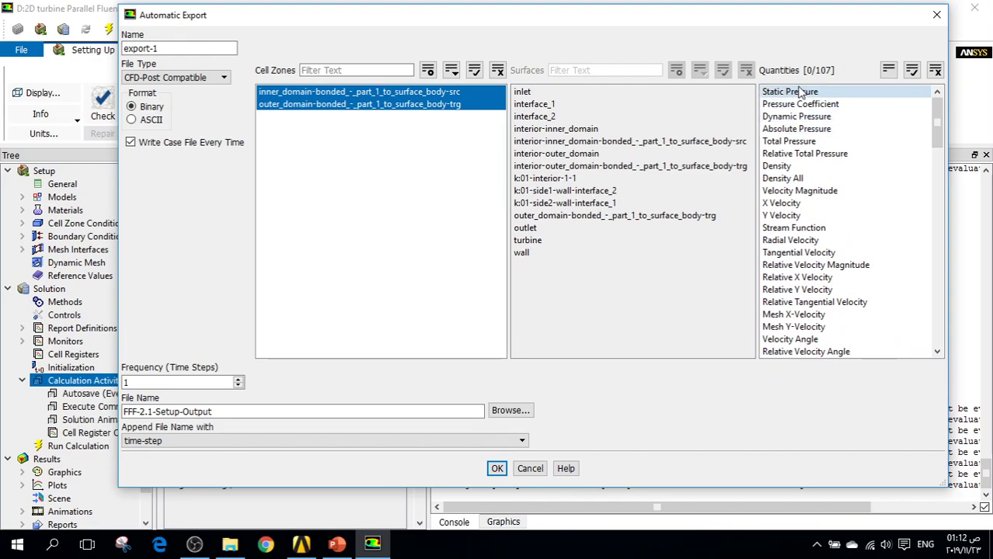
pyautogui.moveTo(796, 92); pyautogui.dragTo(855, 351)
pyautogui.moveTo(933, 300); pyautogui.dragTo(932, 118)
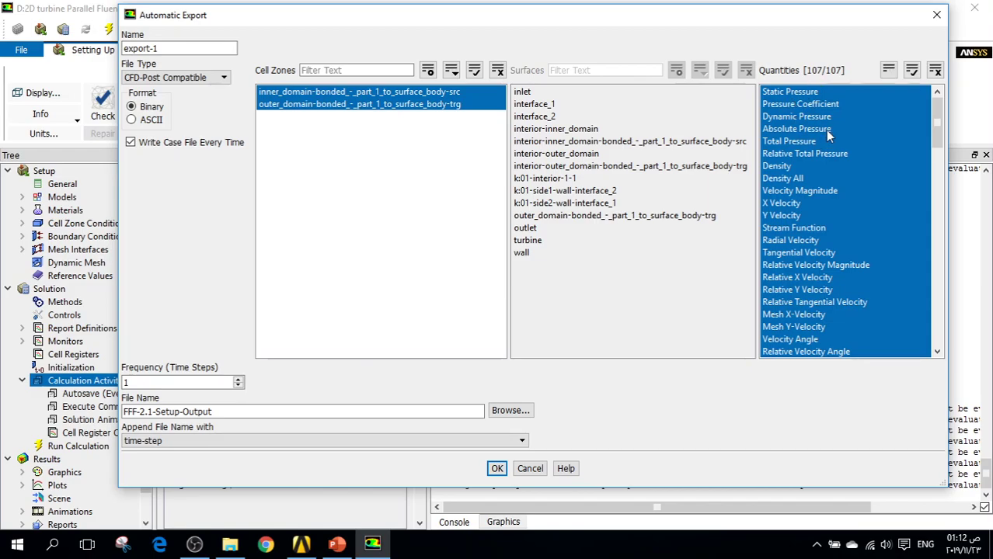
pyautogui.moveTo(934, 125); pyautogui.dragTo(934, 318)
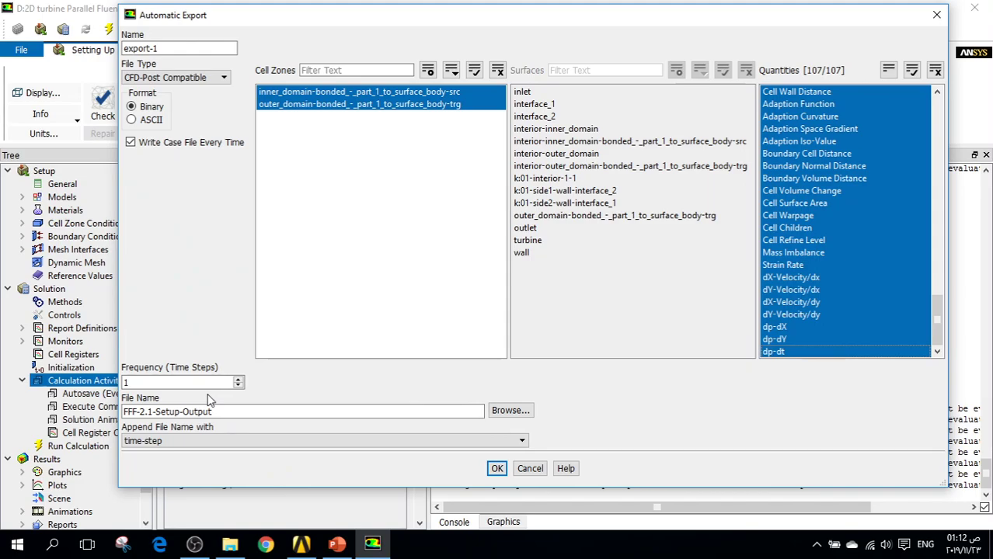
# Set the export frequency to every 4 time steps, keep the existing output file name and confirm the automatic export
pyautogui.click(157, 384)
pyautogui.scroll(1, 156, 385)
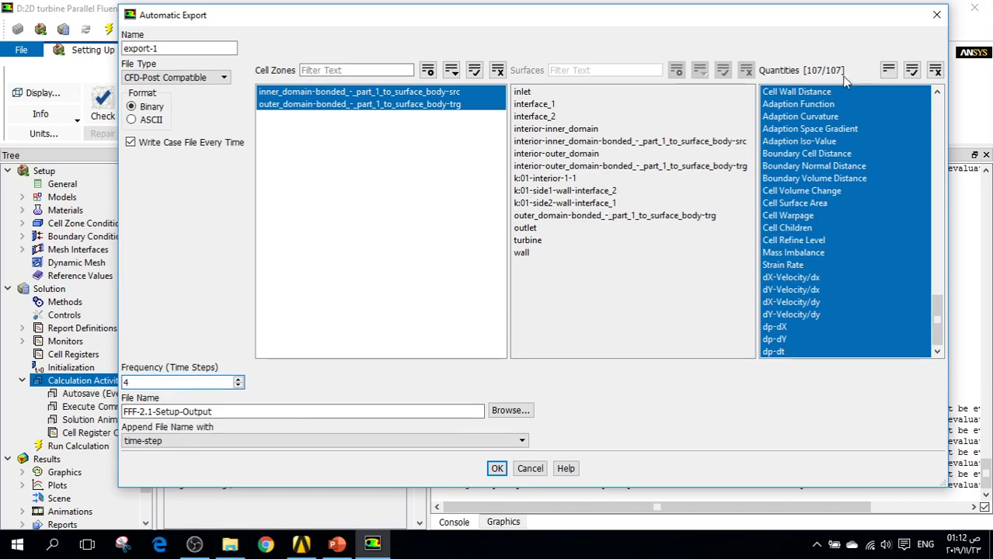
pyautogui.click(508, 410)
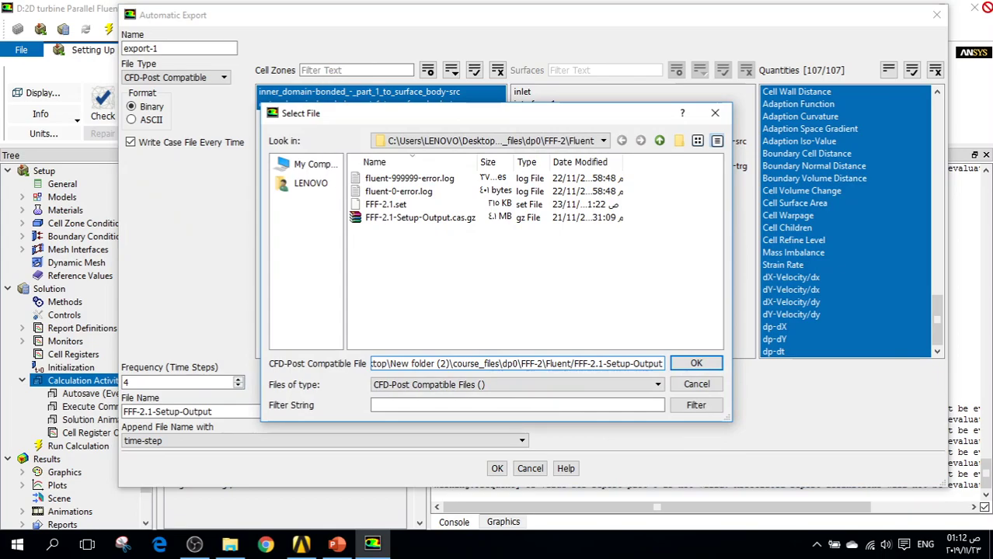
pyautogui.click(714, 113)
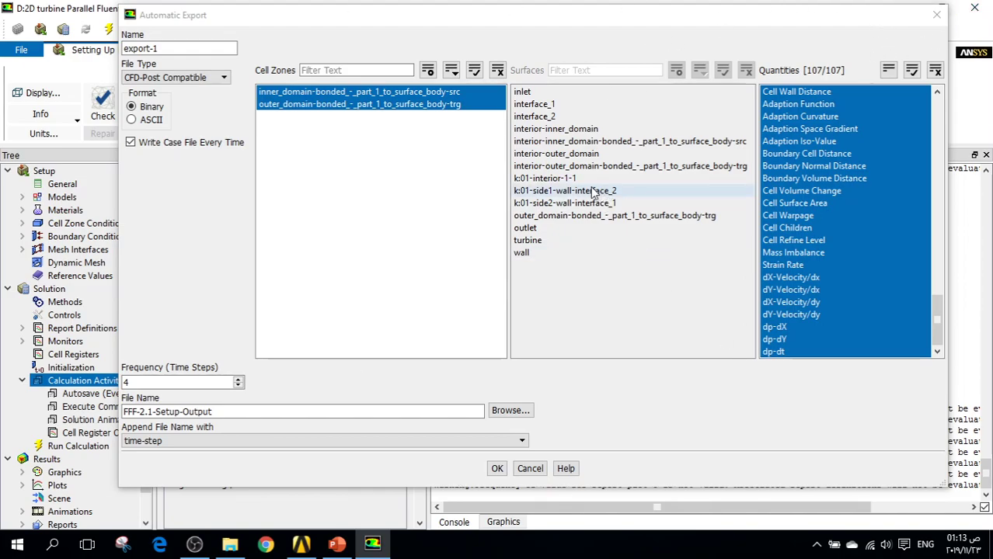
pyautogui.click(498, 469)
pyautogui.click(498, 468)
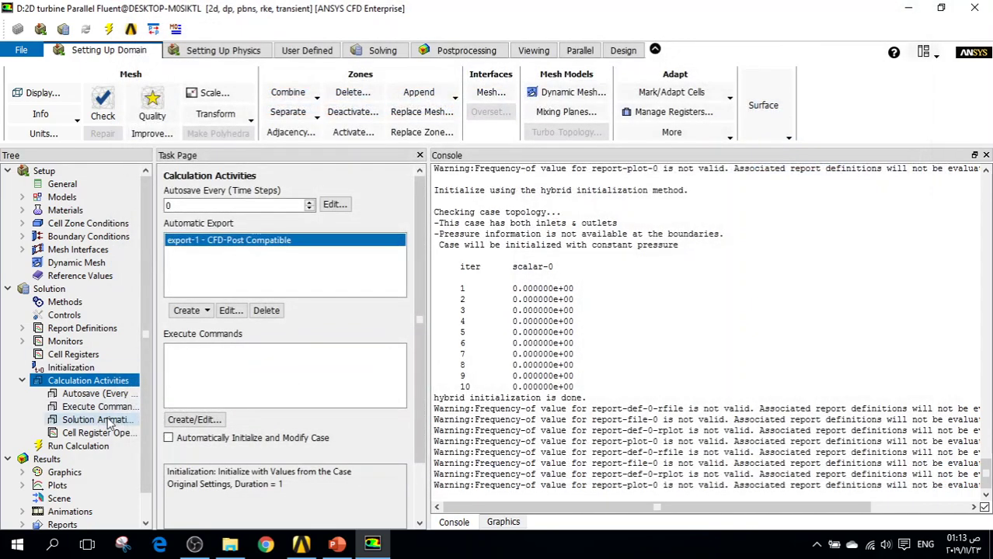
# Display the mesh in the graphics view and set the run calculation's maximum iterations per time step to 35
pyautogui.click(23, 382)
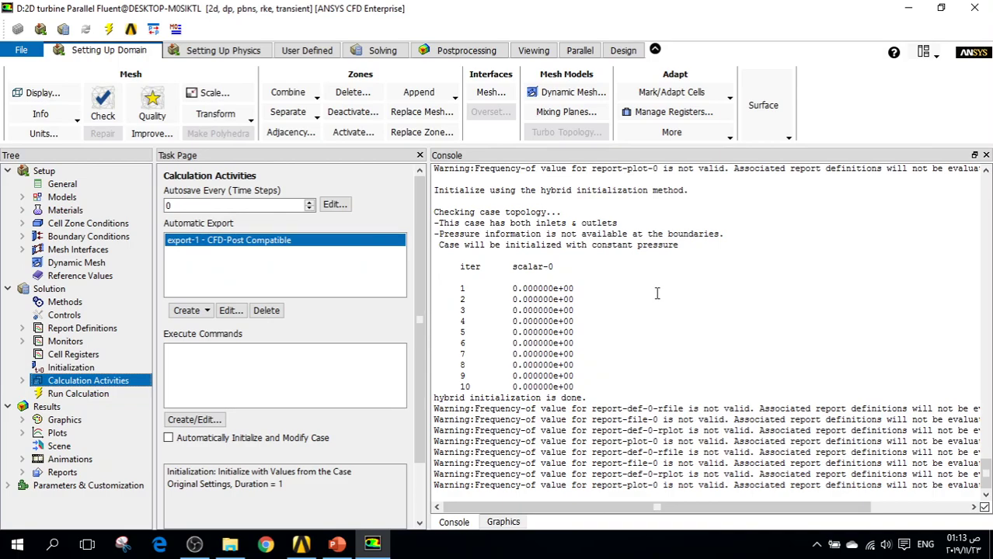
pyautogui.click(114, 393)
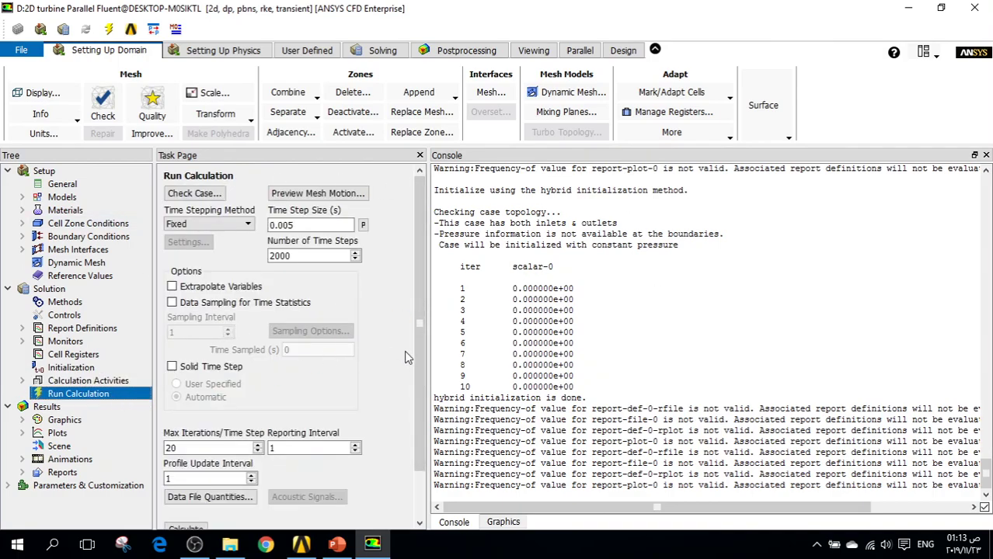
pyautogui.moveTo(420, 362); pyautogui.dragTo(375, 420)
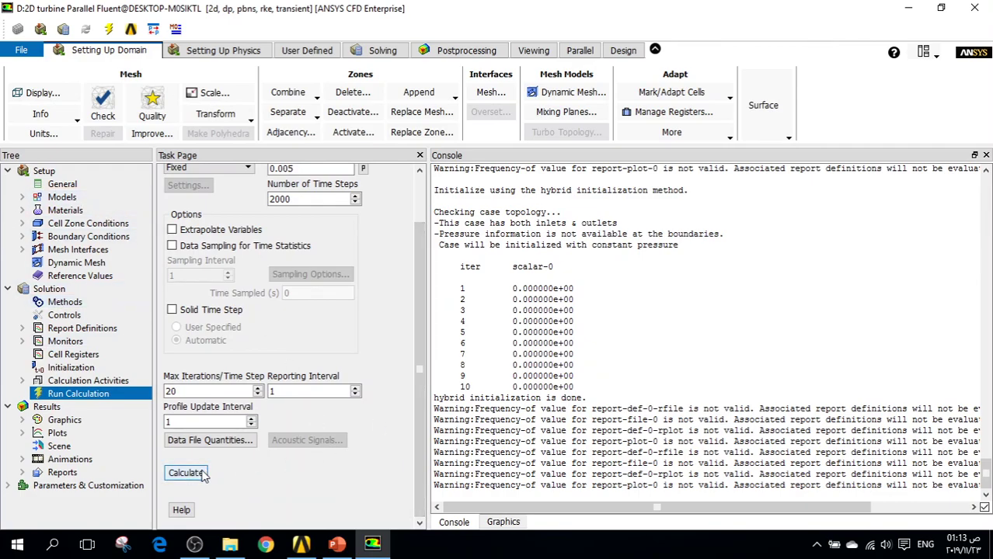
pyautogui.click(502, 523)
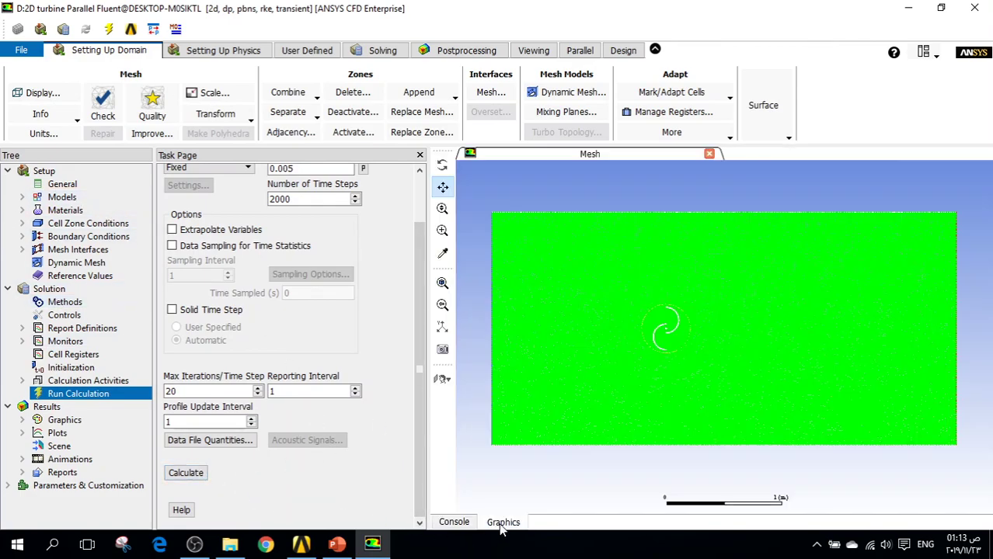
pyautogui.scroll(3, 653, 305)
pyautogui.scroll(-4, 741, 312)
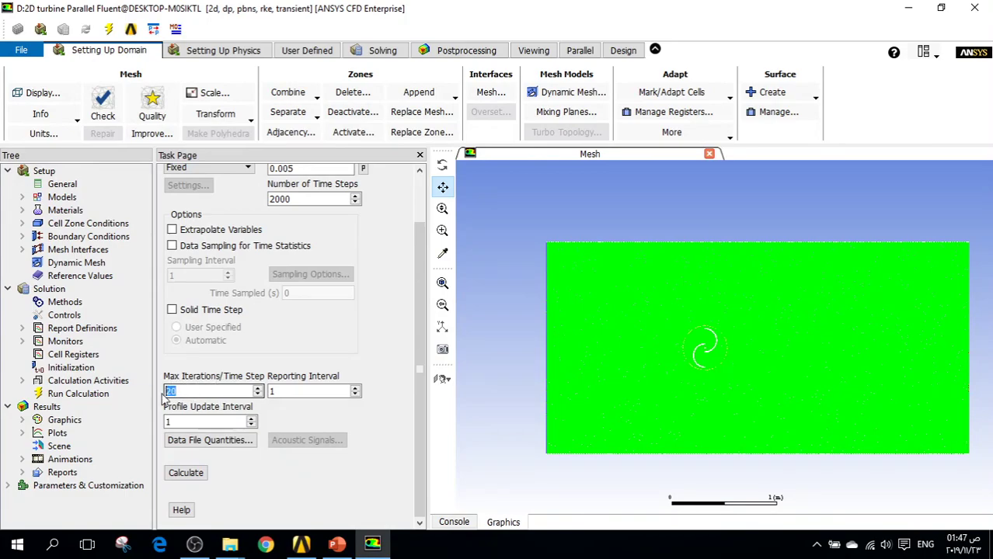
pyautogui.write('5')
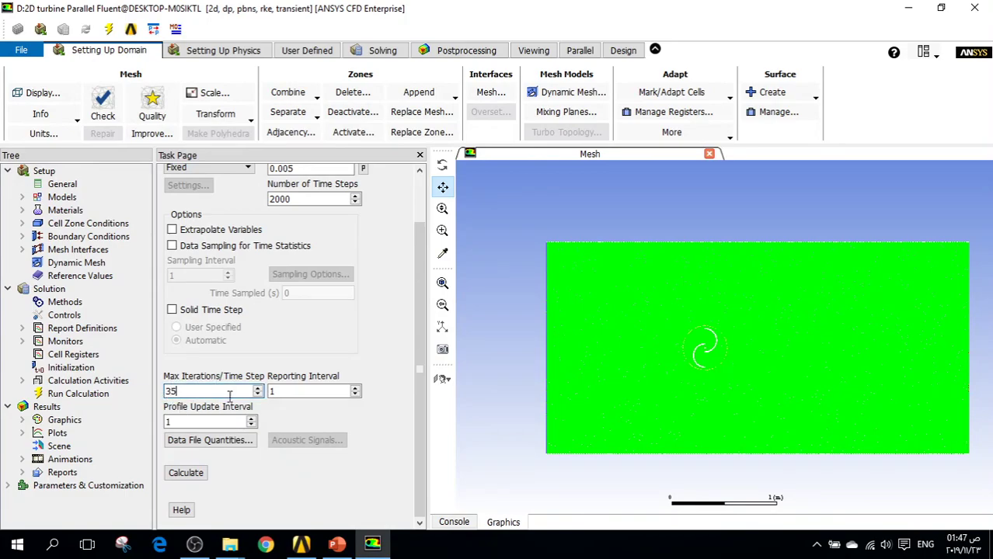
pyautogui.click(184, 390)
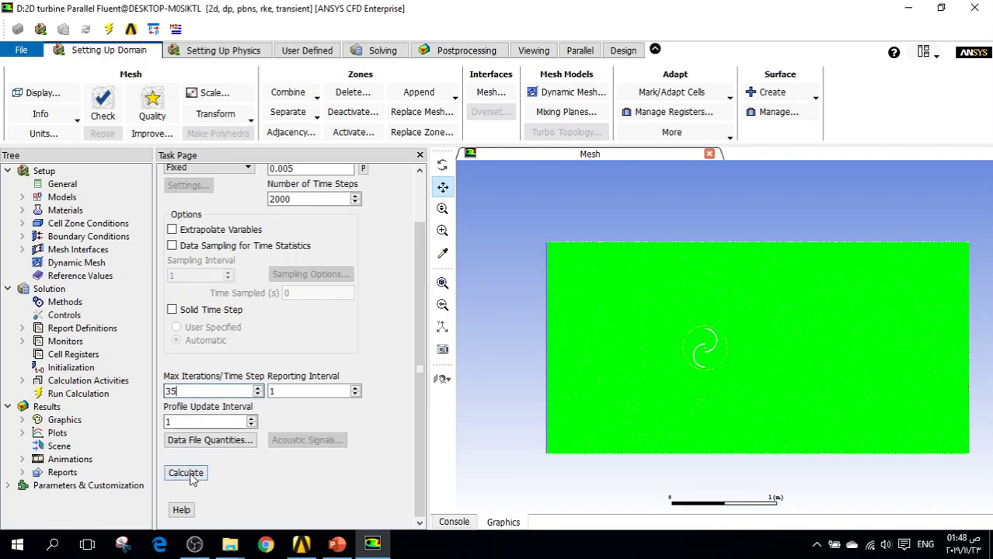
# Start the calculation and enlarge the legend of the scaled residuals plot so its entries are readable
pyautogui.click(186, 476)
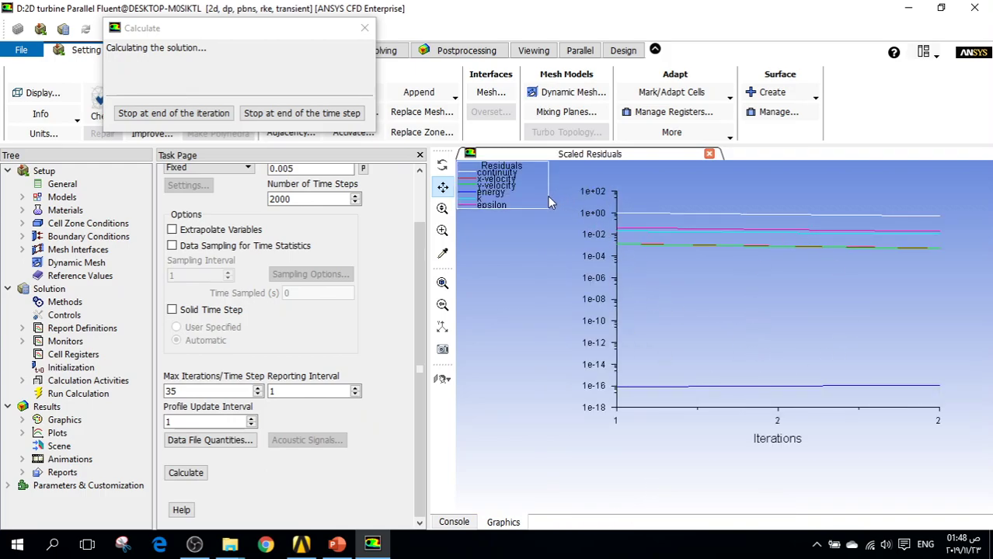
pyautogui.moveTo(545, 197); pyautogui.dragTo(548, 366)
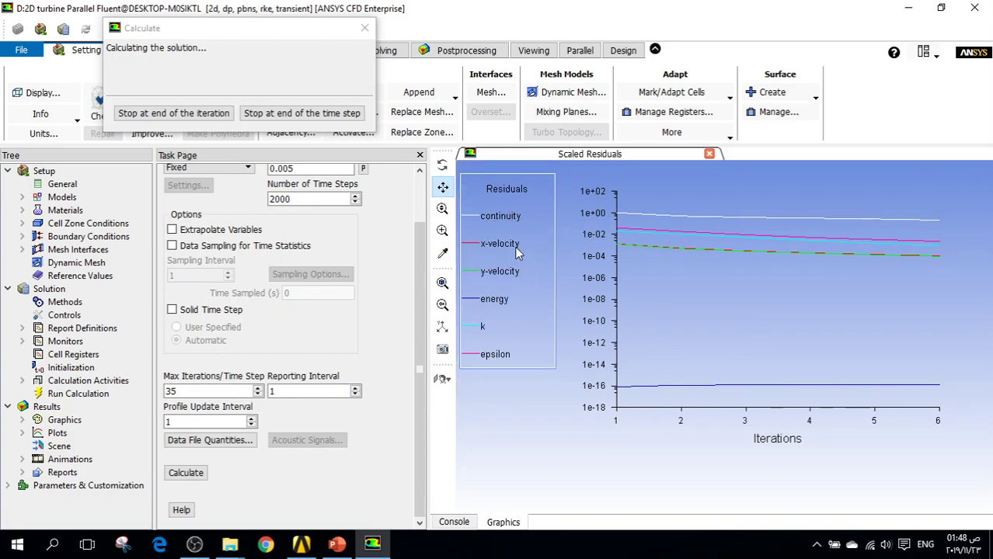